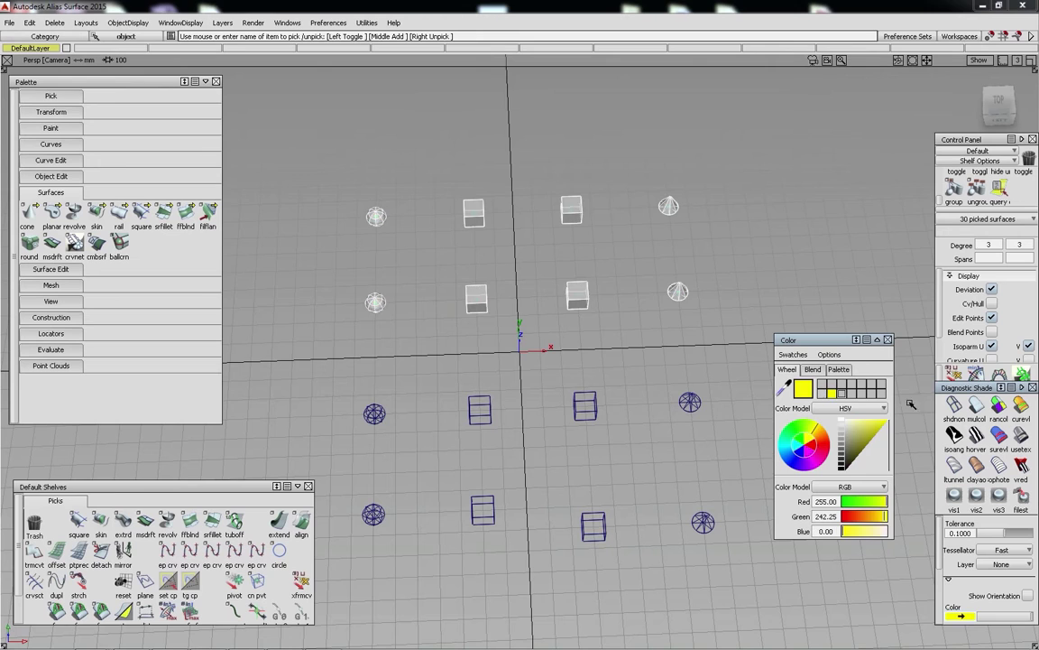
Step: Pick the third row of objects, just below the X axis, and shade them red with RGB 255, 0, 25.5
{"action": "left_click_drag", "start_coordinate": [350, 384], "coordinate": [763, 442]}
{"action": "left_click", "coordinate": [829, 459]}
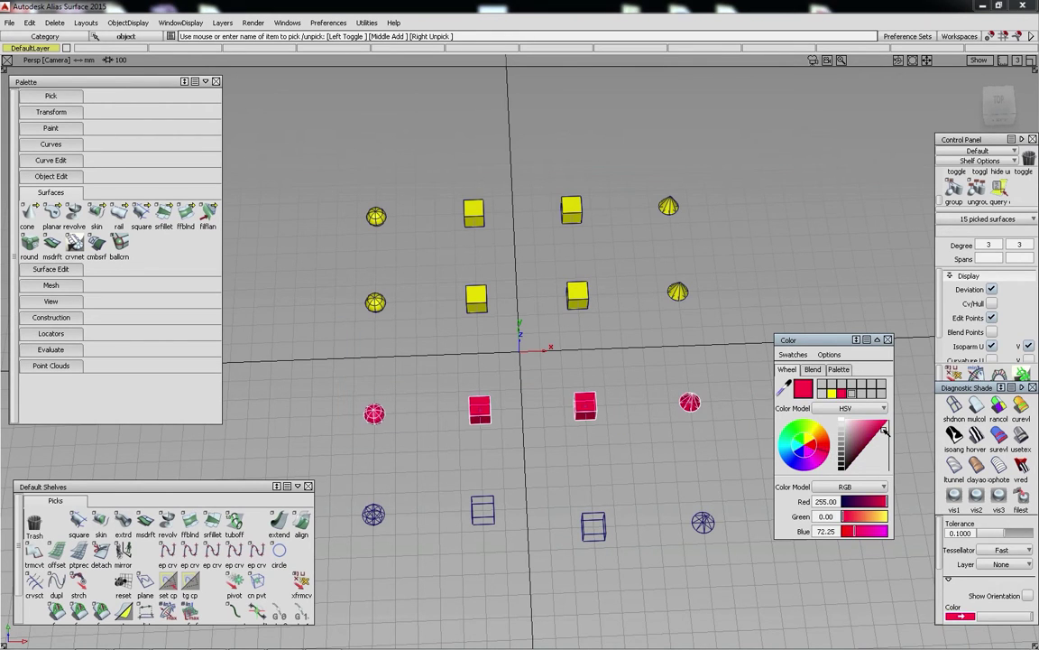
{"action": "left_click_drag", "start_coordinate": [828, 458], "coordinate": [872, 435]}
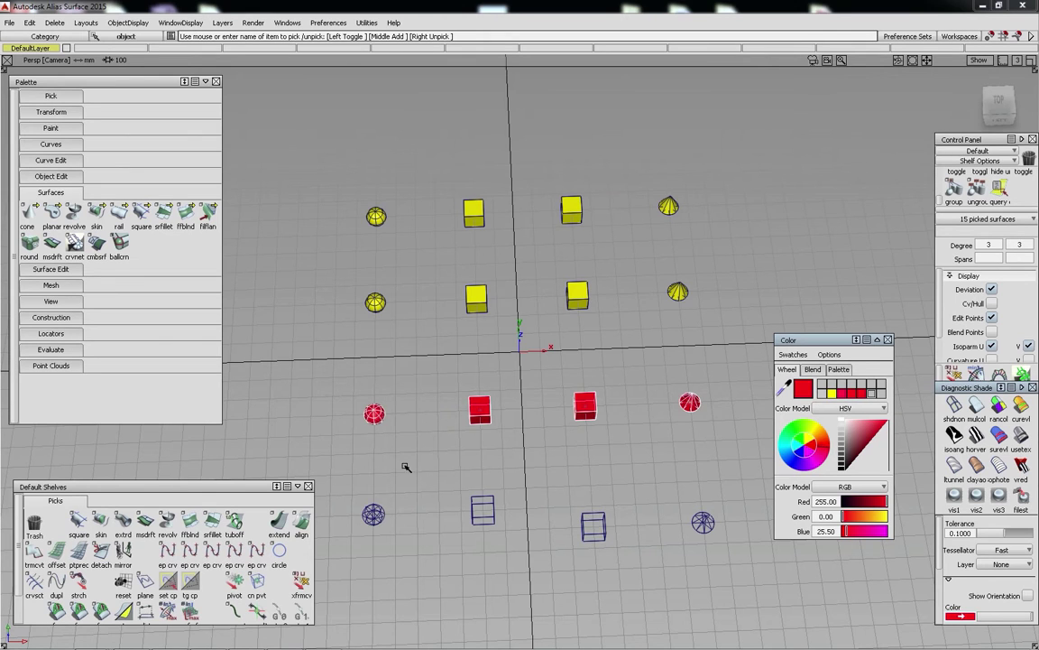
Step: Pick the front row of wireframe objects and shade them blue with RGB 21.25, 0, 255
{"action": "left_click", "coordinate": [355, 471]}
{"action": "left_click_drag", "start_coordinate": [900, 501], "coordinate": [347, 554]}
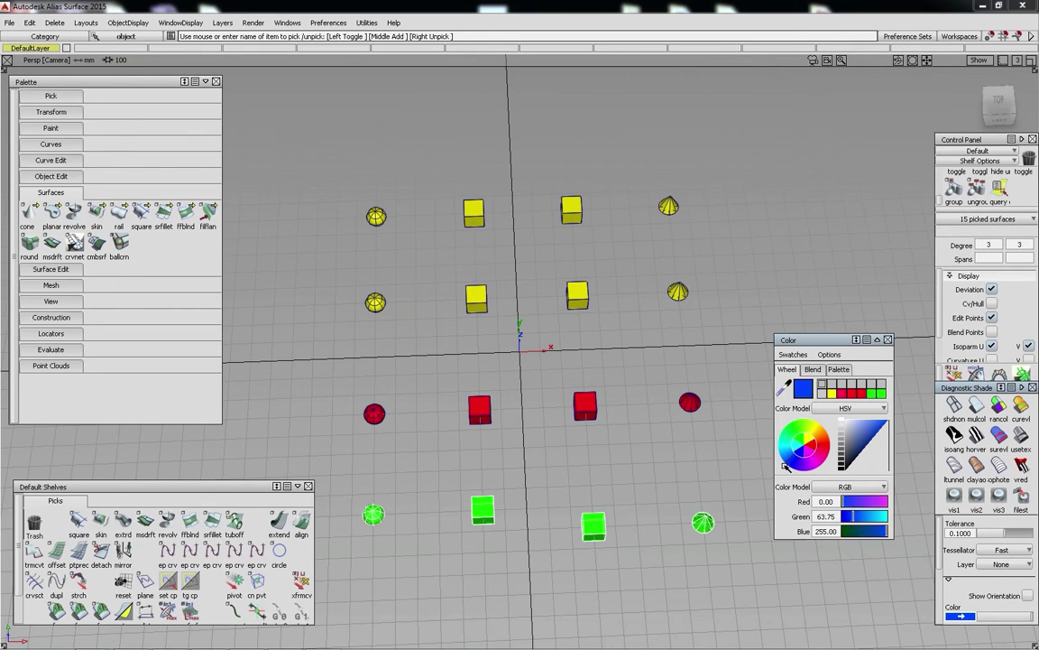
{"action": "left_click", "coordinate": [789, 464]}
{"action": "left_click", "coordinate": [596, 307]}
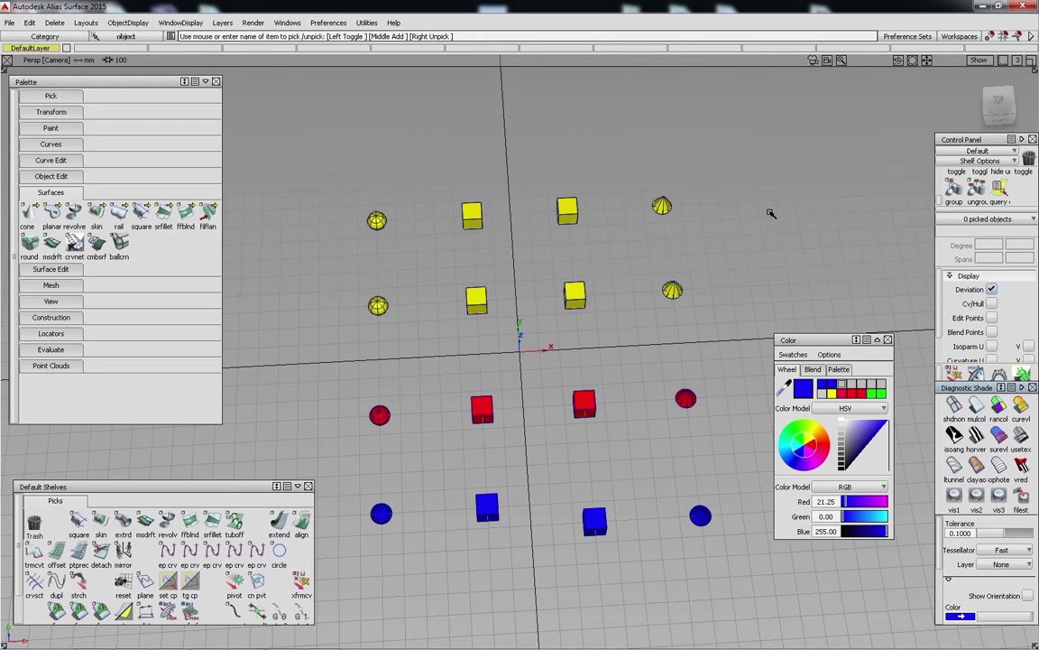
Step: Display the SBD diagram, pick a yellow cube to examine its node hierarchy, and close the diagram
{"action": "left_click", "coordinate": [366, 22]}
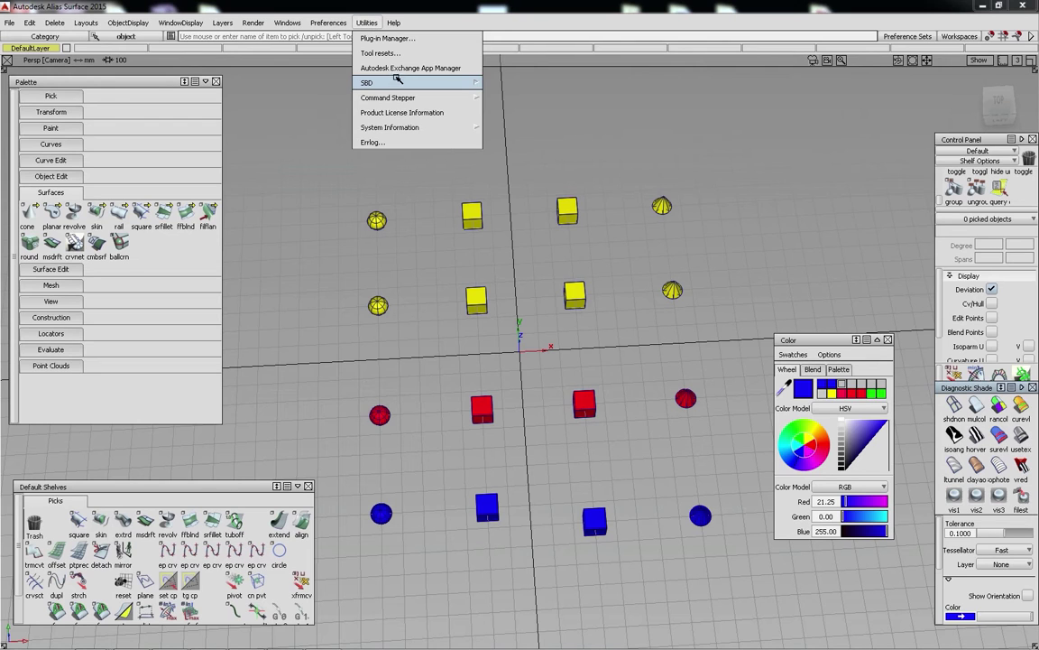
{"action": "mouse_move", "coordinate": [397, 81]}
{"action": "left_click", "coordinate": [525, 83]}
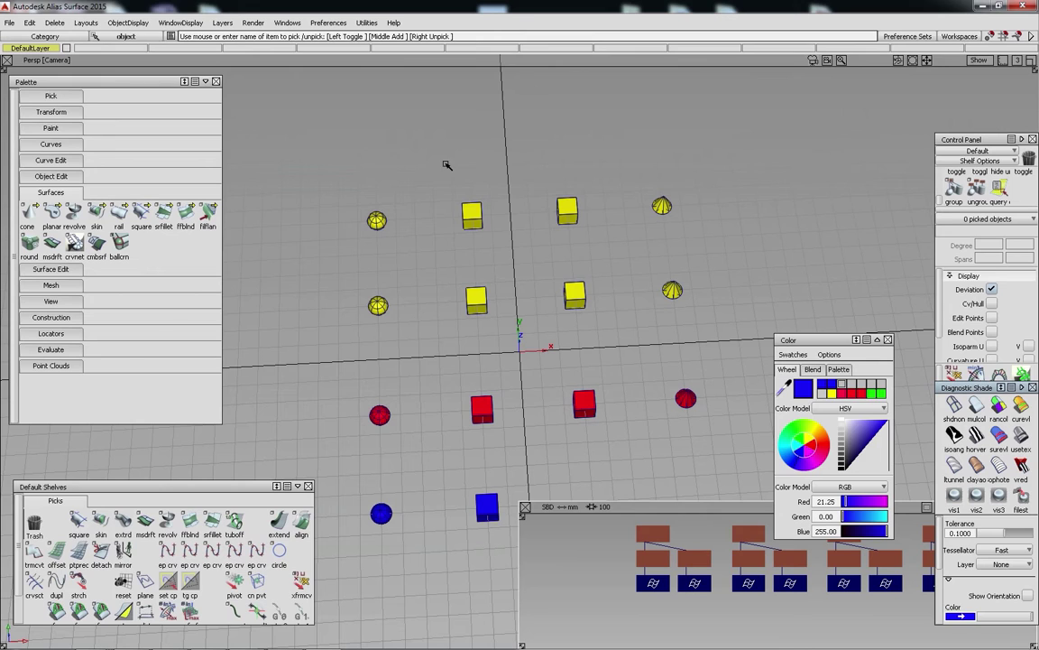
{"action": "left_click_drag", "start_coordinate": [464, 180], "coordinate": [495, 235]}
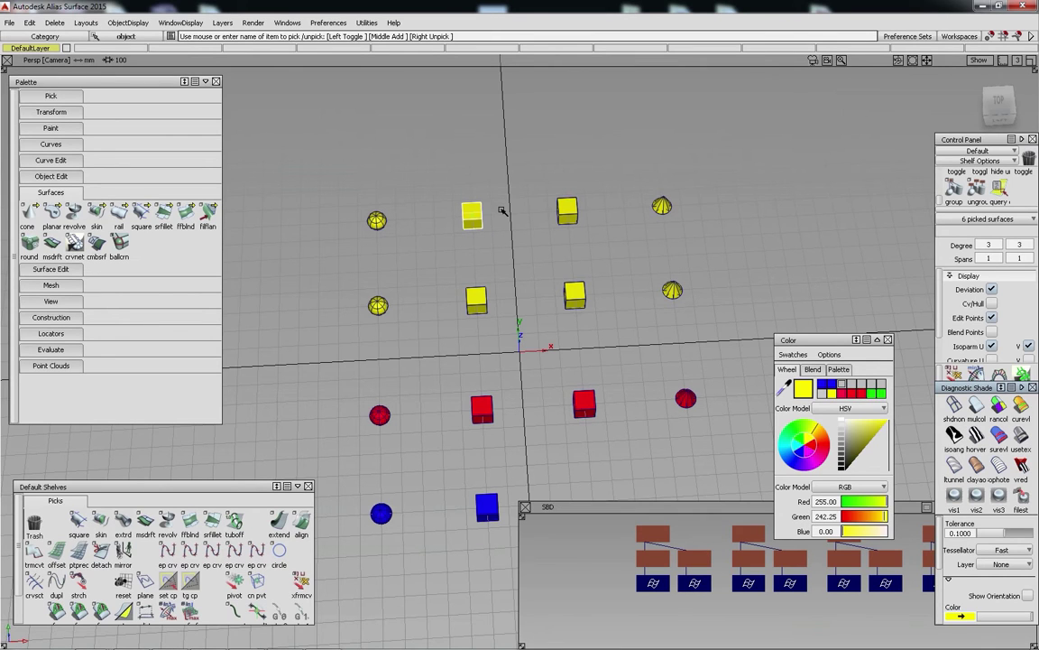
{"action": "left_click_drag", "start_coordinate": [769, 323], "coordinate": [332, 209]}
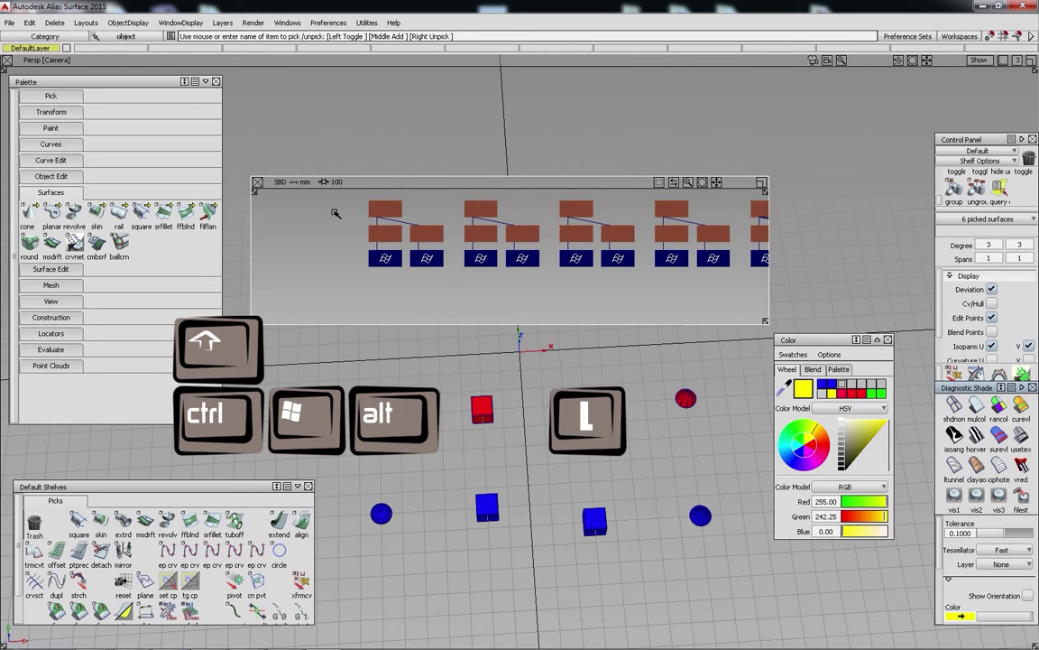
{"action": "key", "text": "ctrl+shift+super+alt+l"}
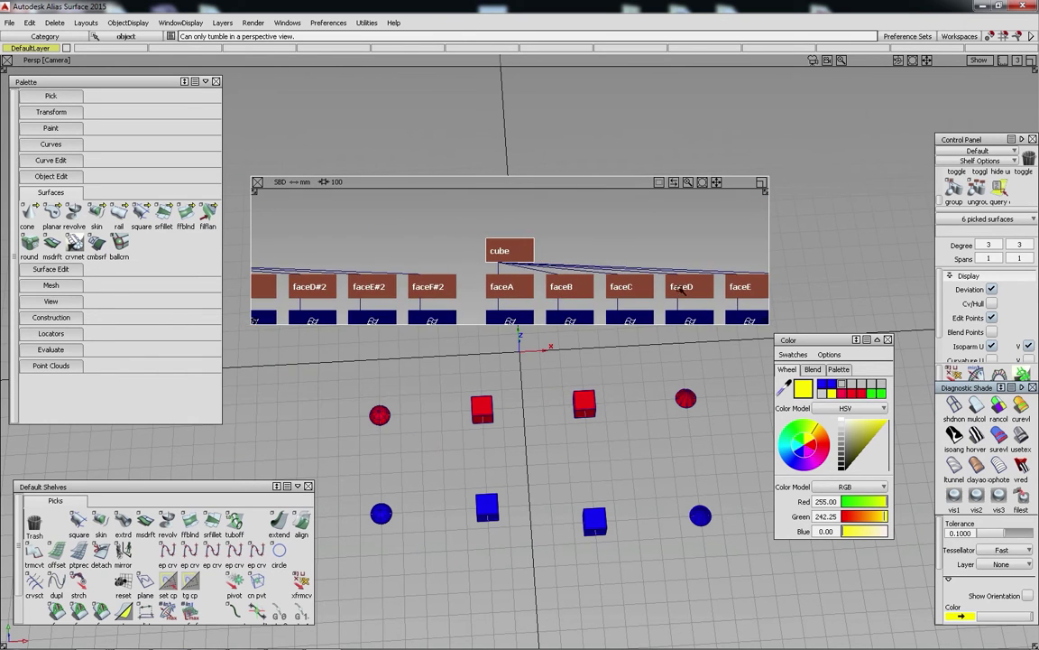
{"action": "left_click", "coordinate": [465, 210]}
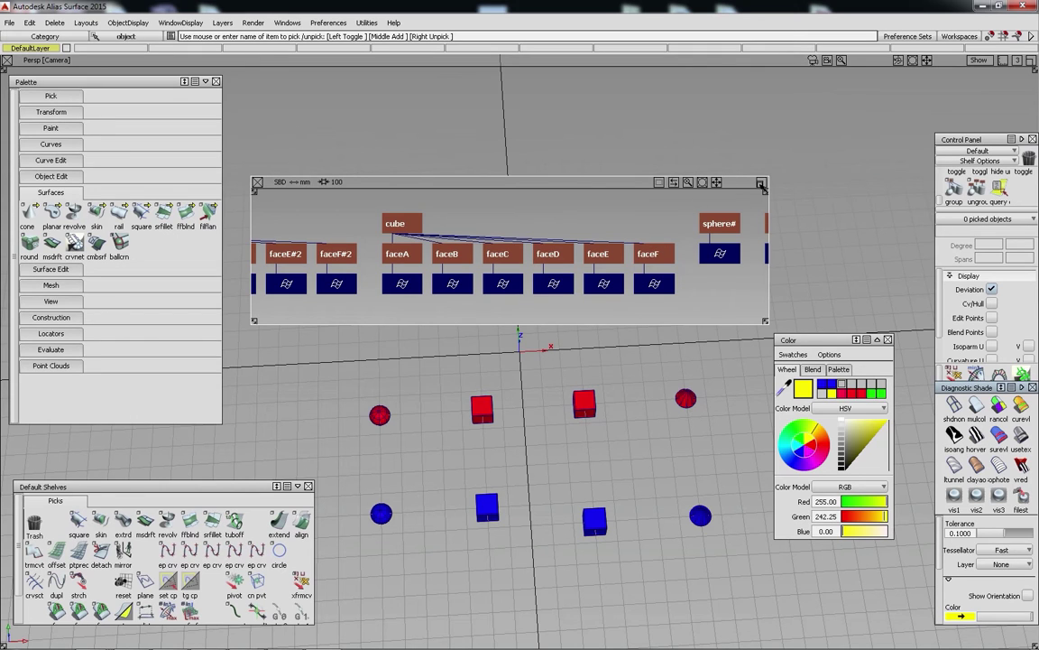
{"action": "left_click", "coordinate": [257, 181]}
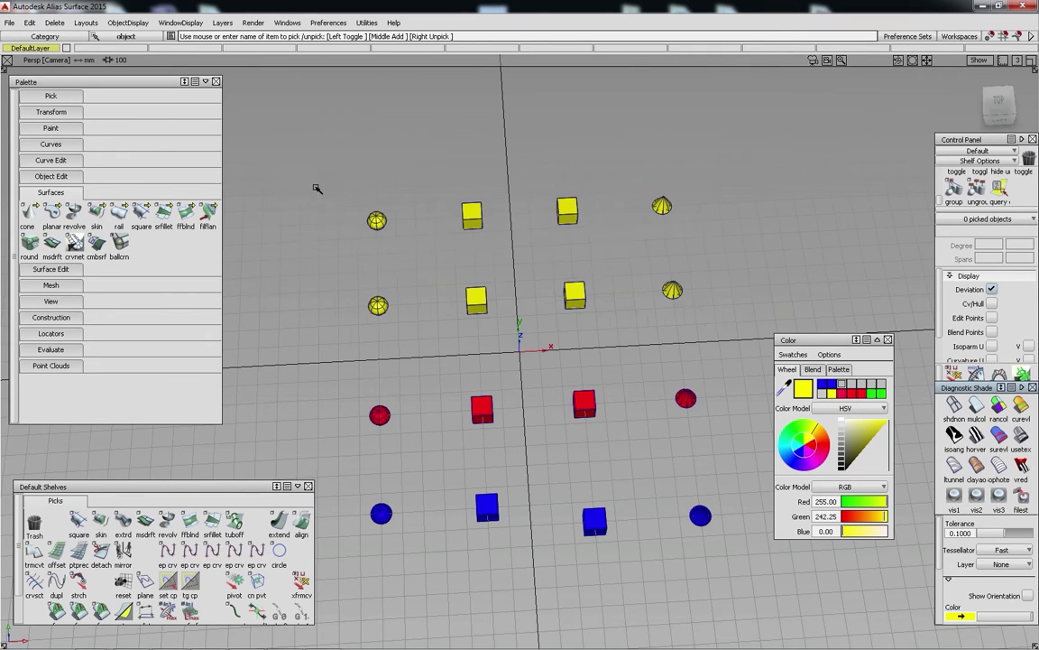
Step: Close the Color editor and open the Object Lister, placing it beside the Palette
{"action": "left_click", "coordinate": [888, 339]}
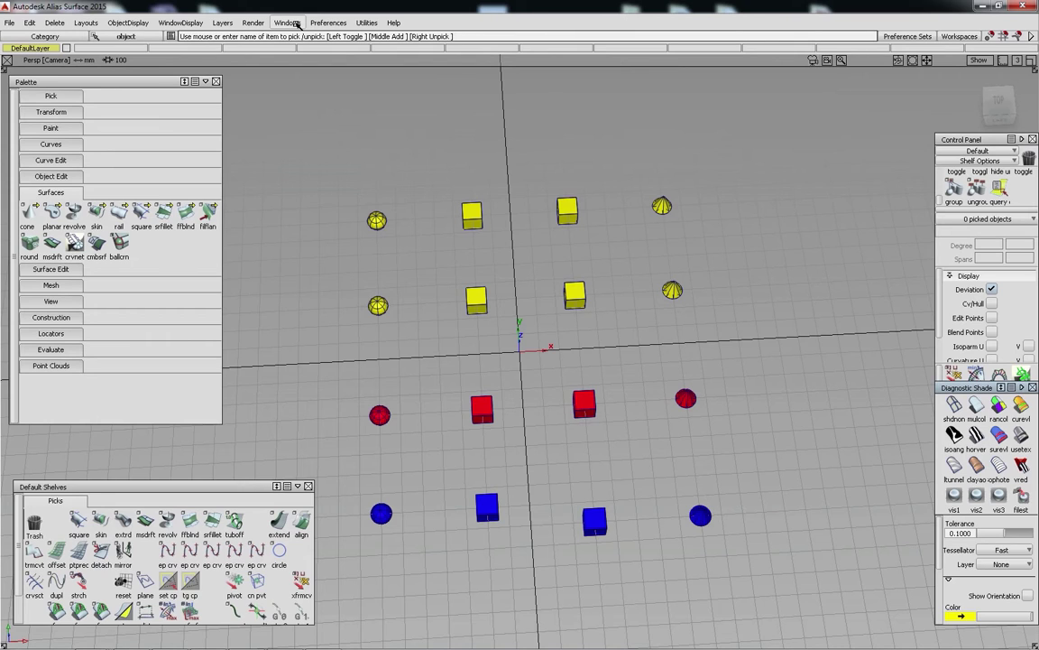
{"action": "left_click", "coordinate": [290, 22]}
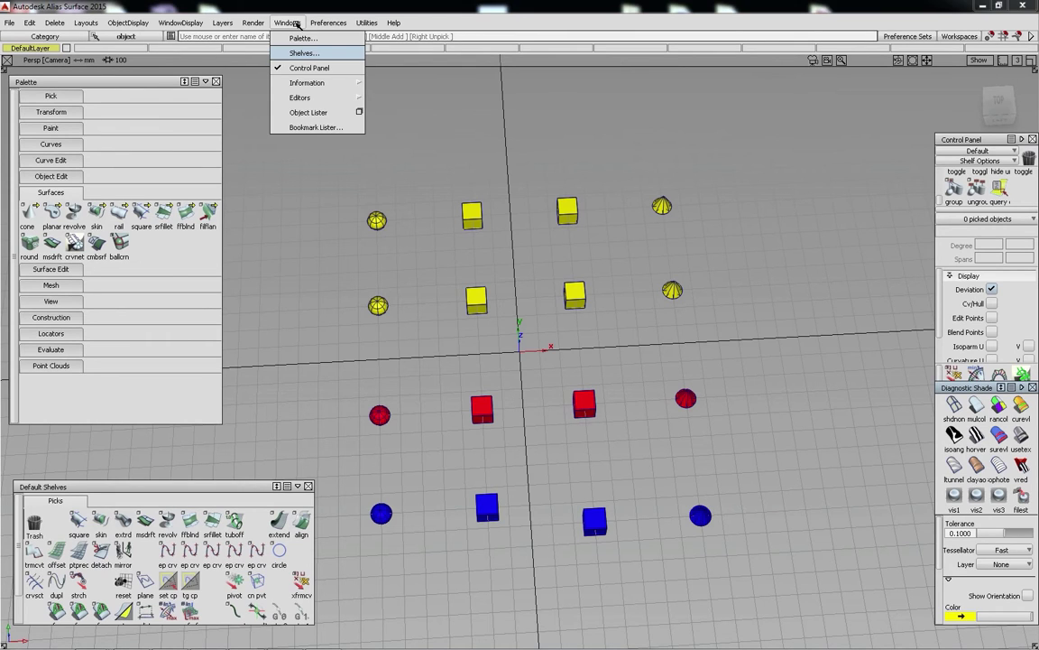
{"action": "left_click", "coordinate": [303, 114]}
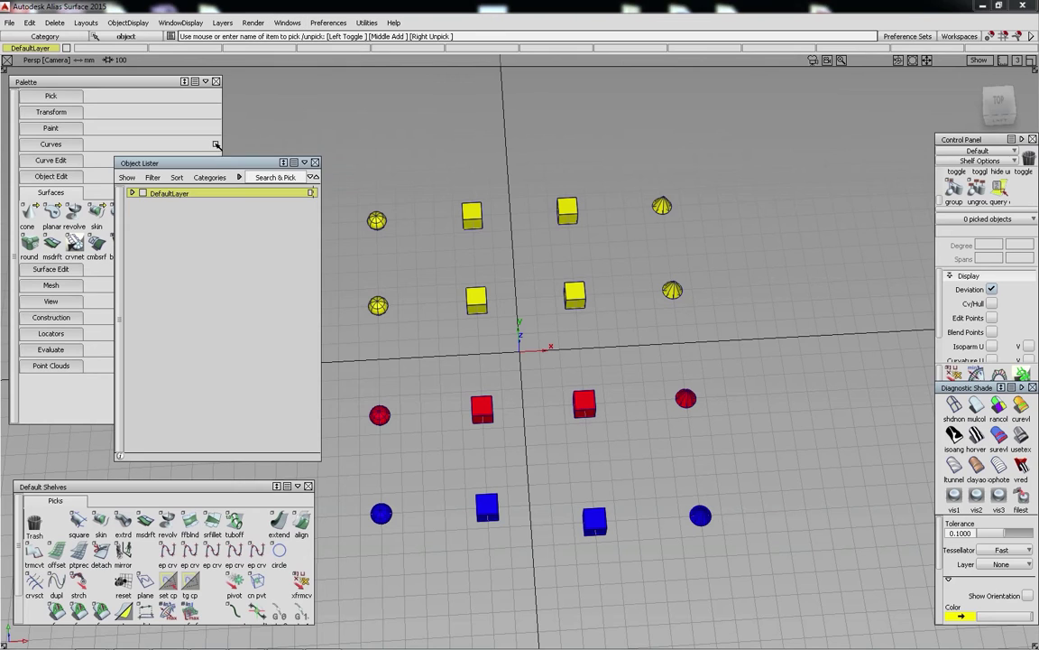
{"action": "left_click_drag", "start_coordinate": [220, 164], "coordinate": [357, 131]}
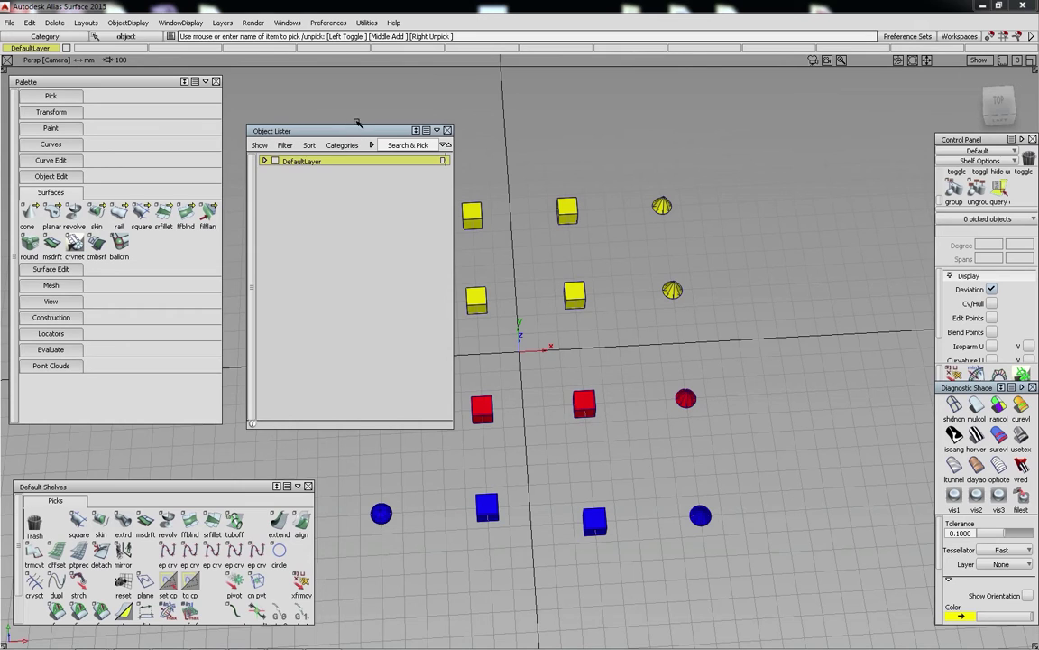
Step: Examine the contents of DefaultLayer in the Object Lister, including the surfaces grouped under cone#4, cone#3 and cone#2
{"action": "left_click", "coordinate": [265, 160]}
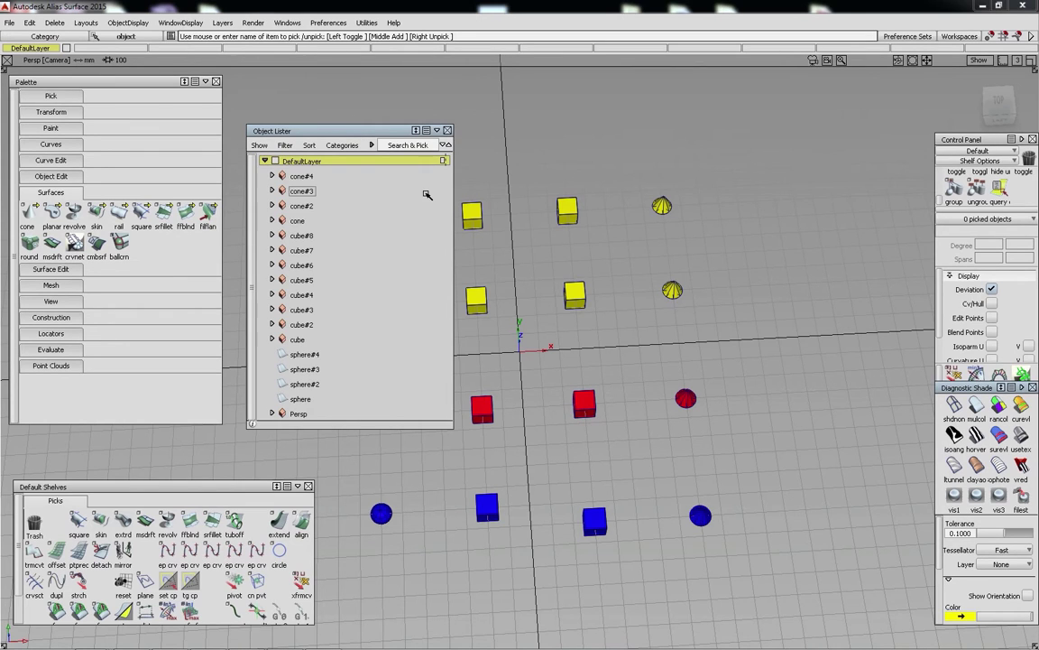
{"action": "left_click", "coordinate": [272, 176]}
{"action": "left_click", "coordinate": [271, 220]}
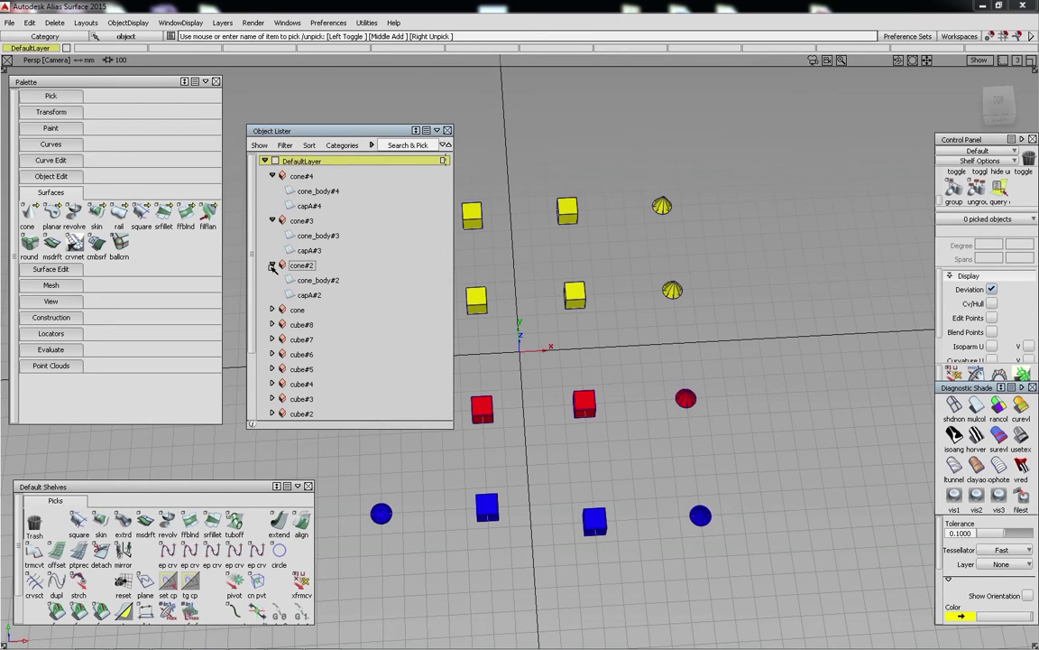
{"action": "left_click", "coordinate": [273, 266]}
{"action": "left_click", "coordinate": [272, 265]}
{"action": "left_click", "coordinate": [272, 220]}
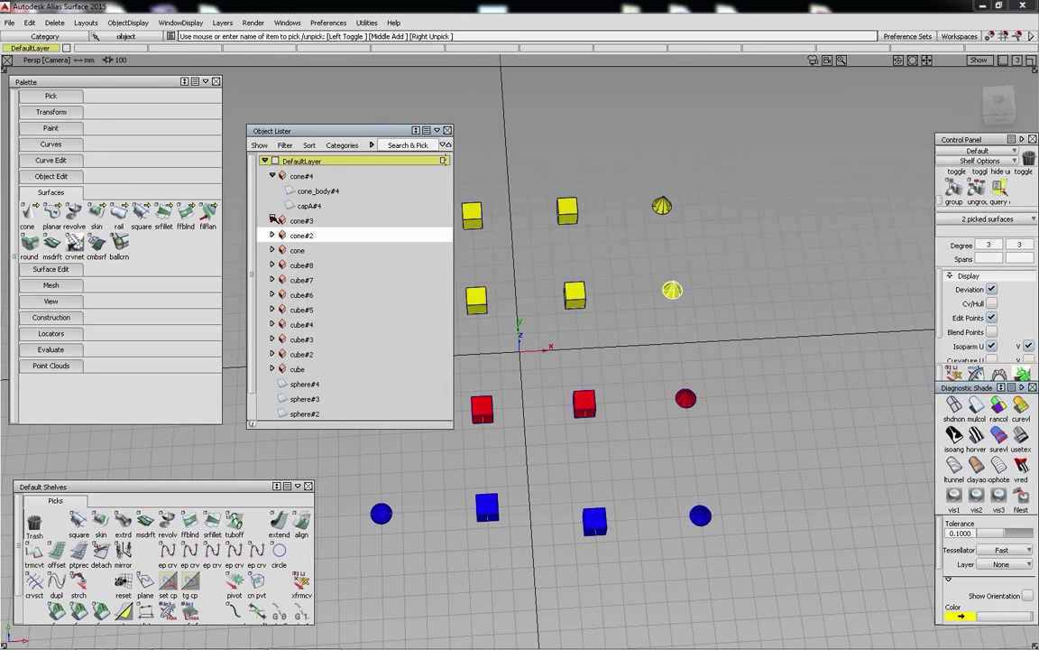
{"action": "left_click", "coordinate": [272, 176]}
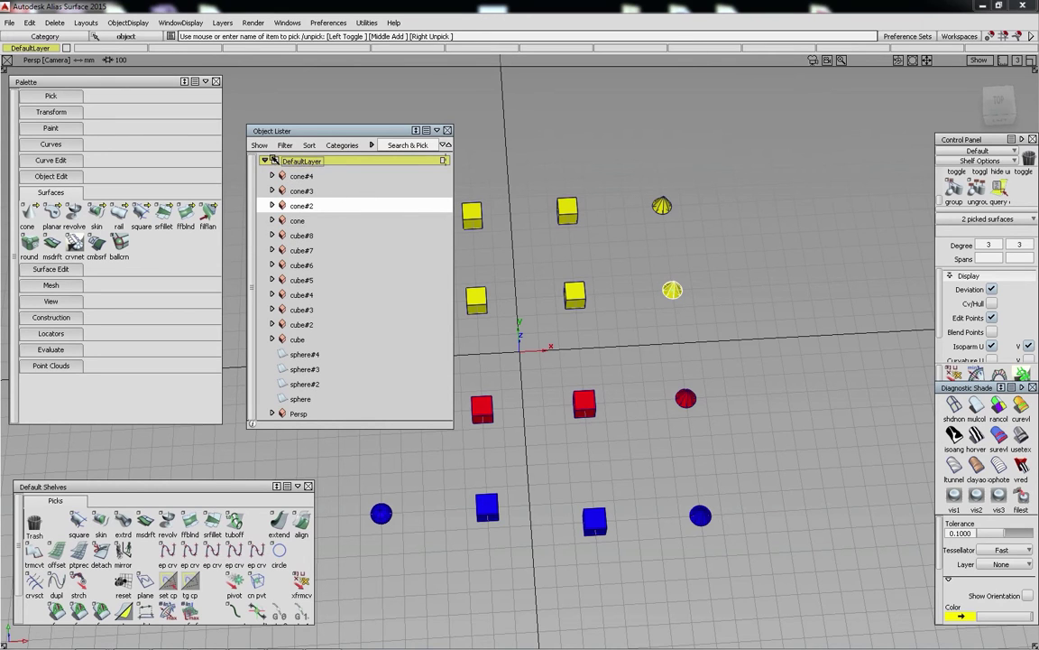
{"action": "left_click", "coordinate": [264, 161]}
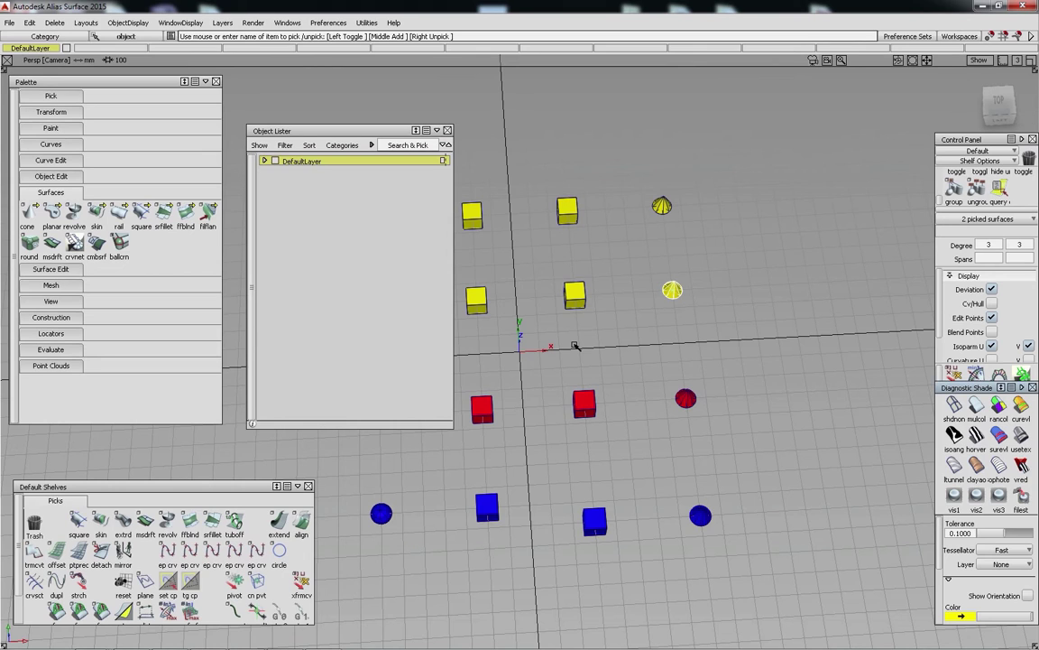
Step: Create a new layer and name it "cone rouge"
{"action": "left_click", "coordinate": [222, 22]}
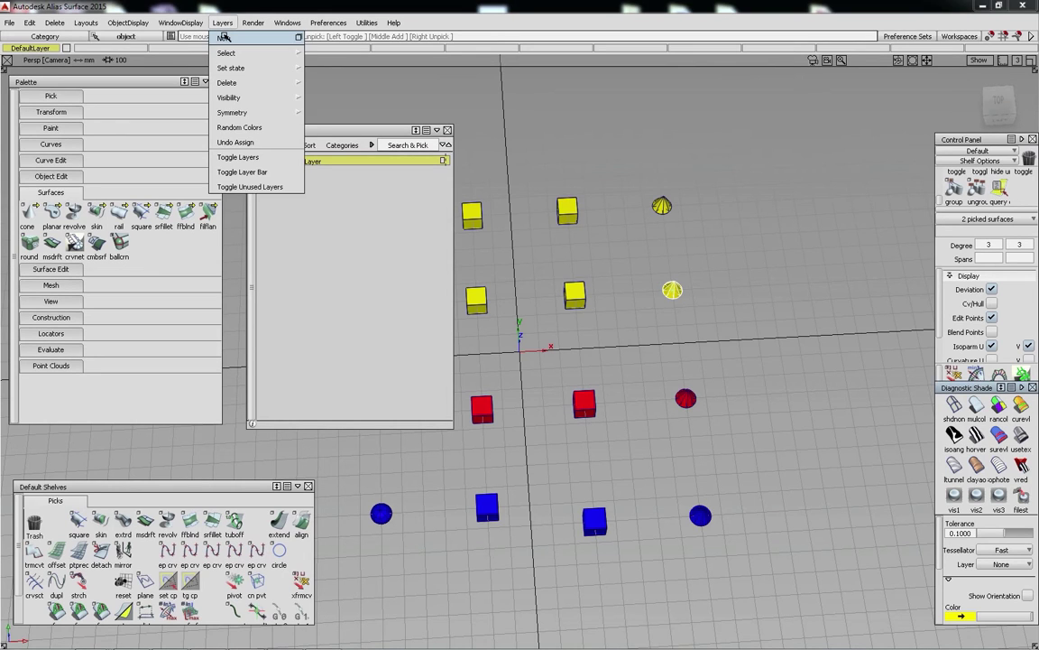
{"action": "left_click", "coordinate": [224, 37]}
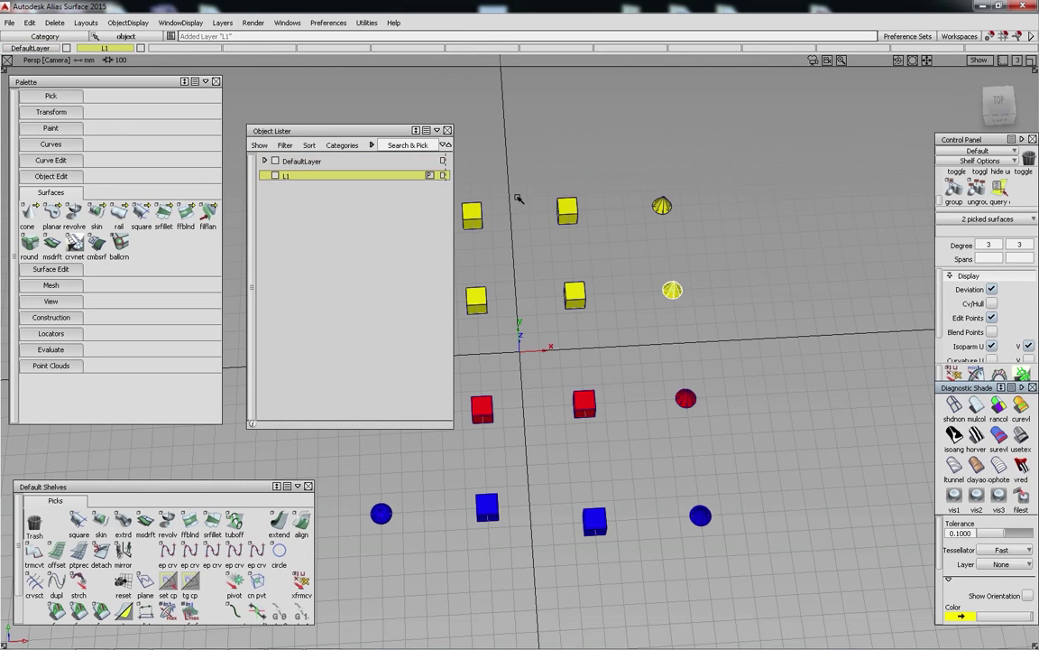
{"action": "double_click", "coordinate": [327, 177]}
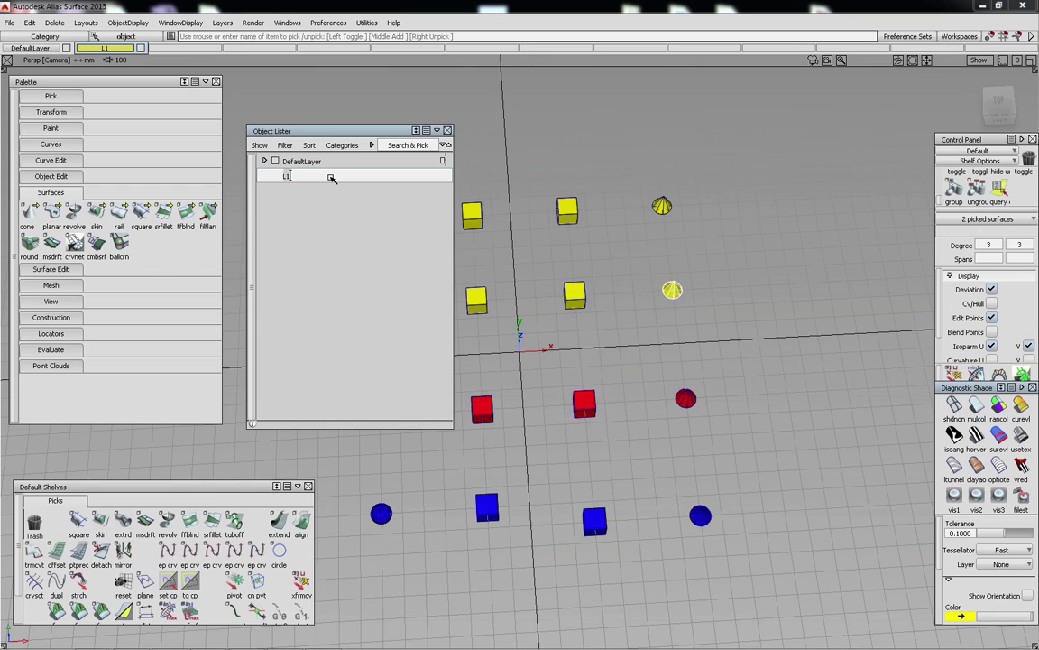
{"action": "type", "text": "cone rouge"}
{"action": "key", "text": "Return"}
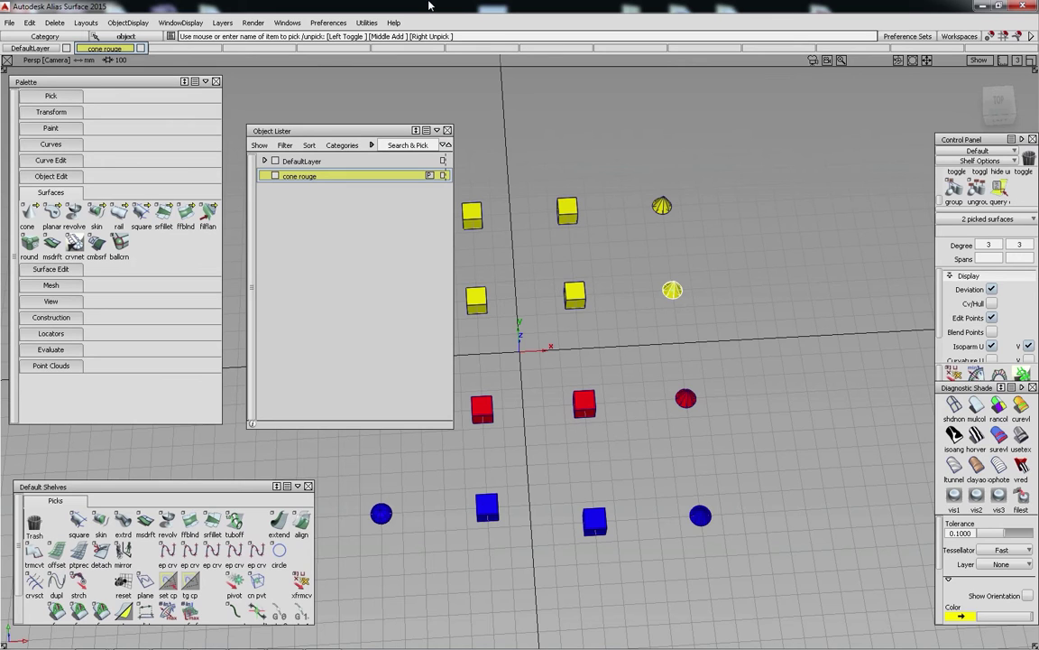
Step: Assign the red cone to the "cone rouge" layer and expand the layer to show its contents
{"action": "left_click", "coordinate": [762, 302]}
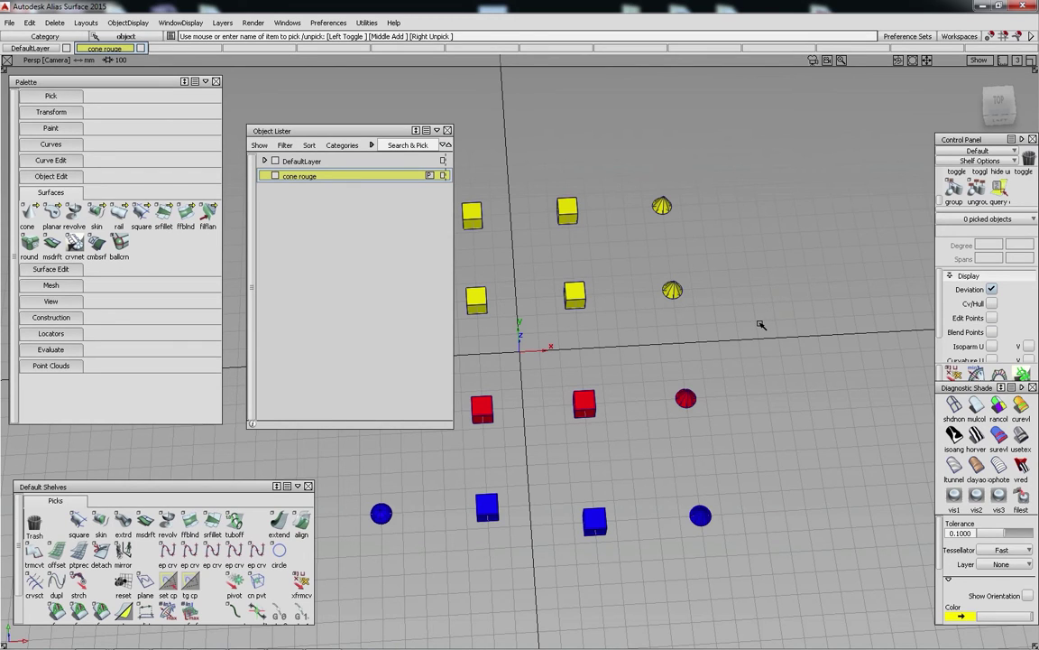
{"action": "left_click_drag", "start_coordinate": [739, 363], "coordinate": [677, 423]}
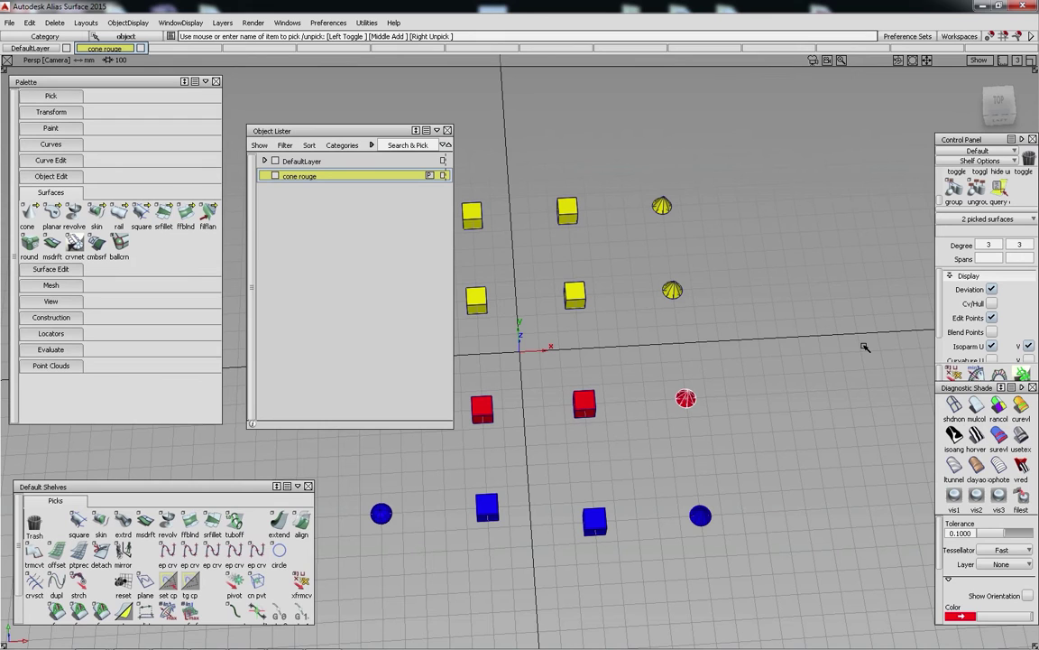
{"action": "right_click", "coordinate": [322, 177]}
{"action": "right_click_drag", "start_coordinate": [321, 177], "coordinate": [305, 192]}
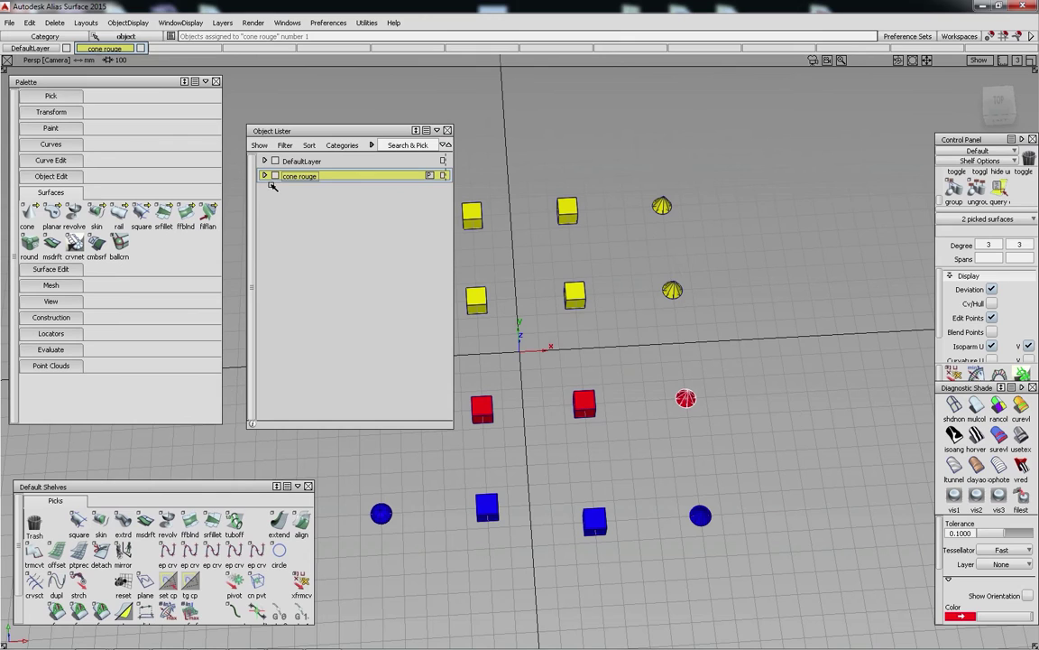
{"action": "left_click", "coordinate": [264, 175]}
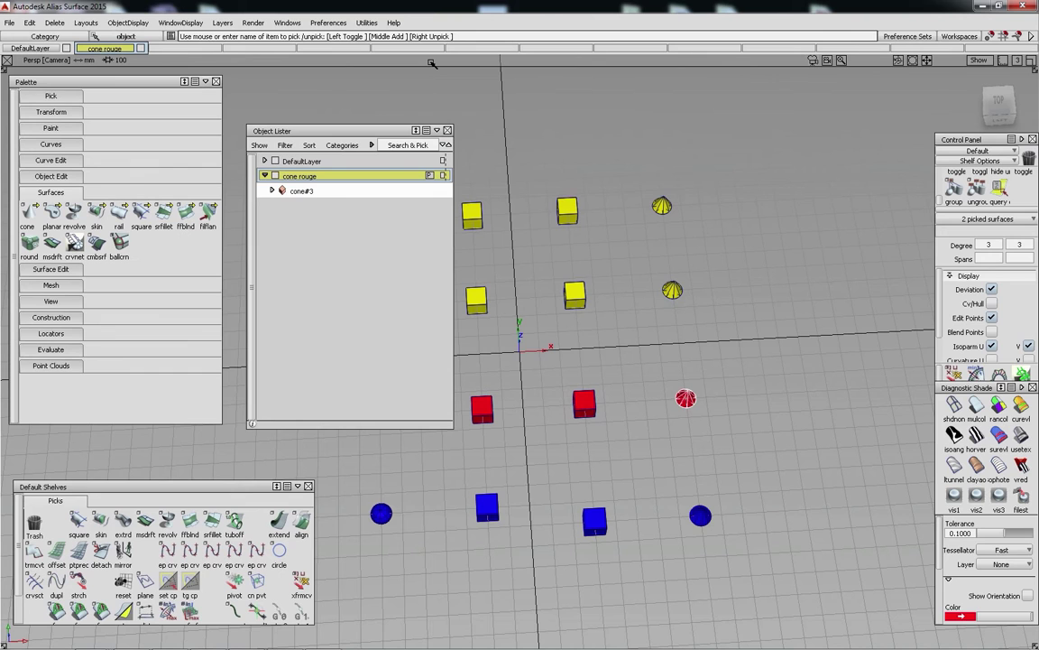
Step: Create the layers "cube rouge" and "sphere rouge" and assign the red cubes and red sphere to them
{"action": "type", "text": "cube rouge"}
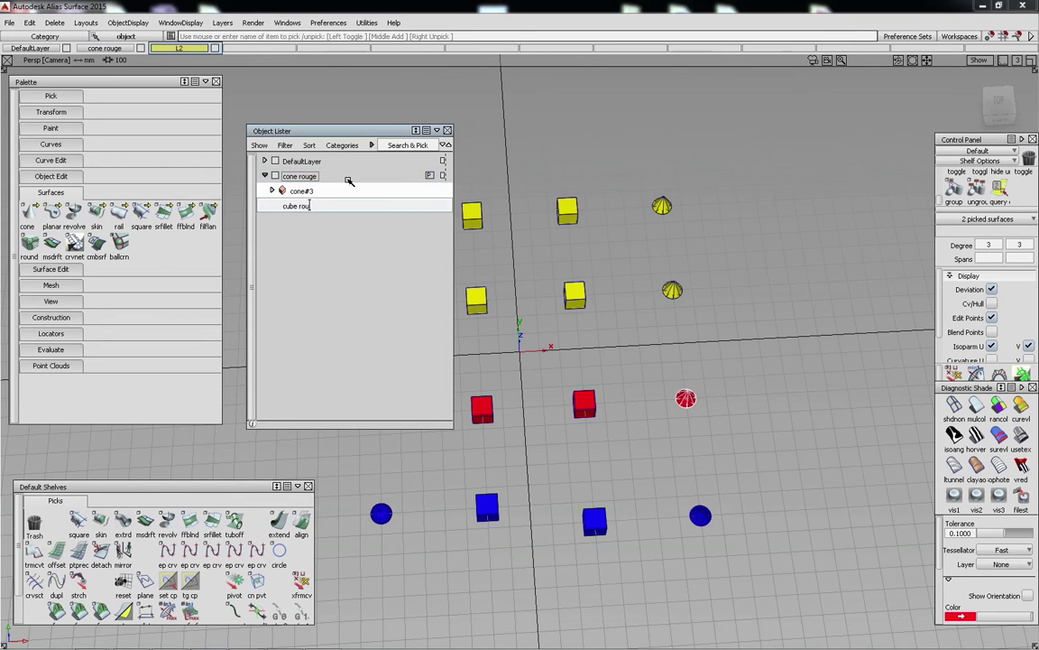
{"action": "key", "text": "Return"}
{"action": "left_click_drag", "start_coordinate": [347, 131], "coordinate": [327, 86]}
{"action": "type", "text": "sphere rouge"}
{"action": "key", "text": "Return"}
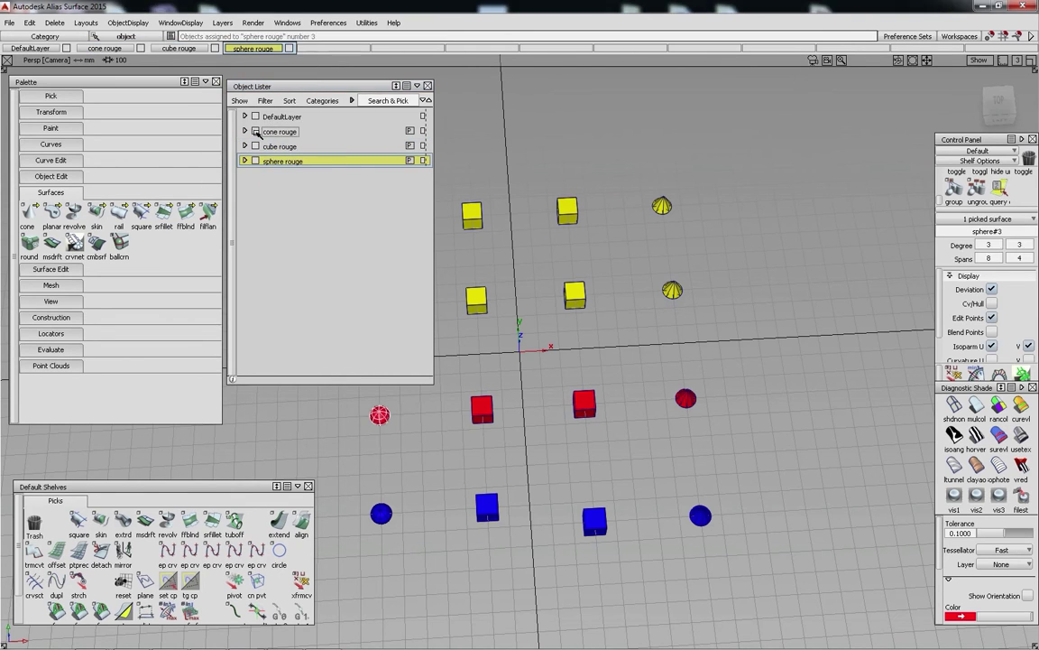
Step: Create the layers "cube bleu", "cone bleu" and "sphere bleu" and assign the matching blue objects to them
{"action": "type", "text": "cube bleu"}
{"action": "key", "text": "Return"}
{"action": "type", "text": "cone bleu"}
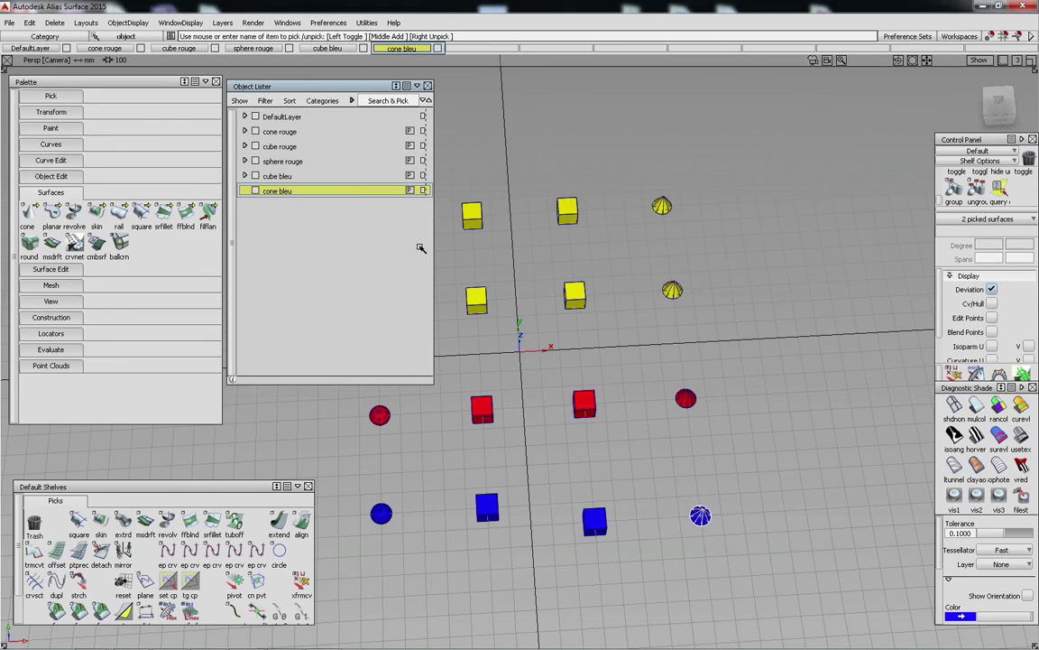
{"action": "key", "text": "Return"}
{"action": "type", "text": "sphere bleu"}
{"action": "right_click", "coordinate": [280, 205]}
{"action": "left_click", "coordinate": [287, 220]}
{"action": "left_click_drag", "start_coordinate": [297, 86], "coordinate": [222, 136]}
{"action": "key", "text": "Return"}
Step: Create the layers "sphere jaune", "L8cube jaune" and "cone jaune" and assign the matching yellow objects to them
{"action": "type", "text": "sphere jaune"}
{"action": "key", "text": "Return"}
{"action": "left_click_drag", "start_coordinate": [399, 180], "coordinate": [371, 325]}
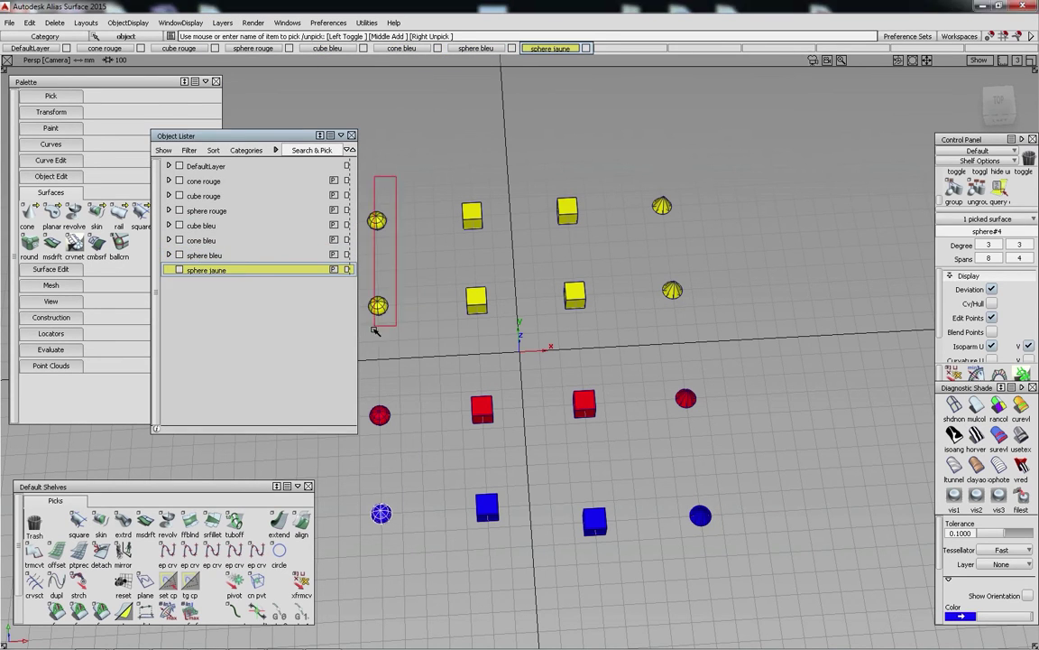
{"action": "type", "text": "cube jaune"}
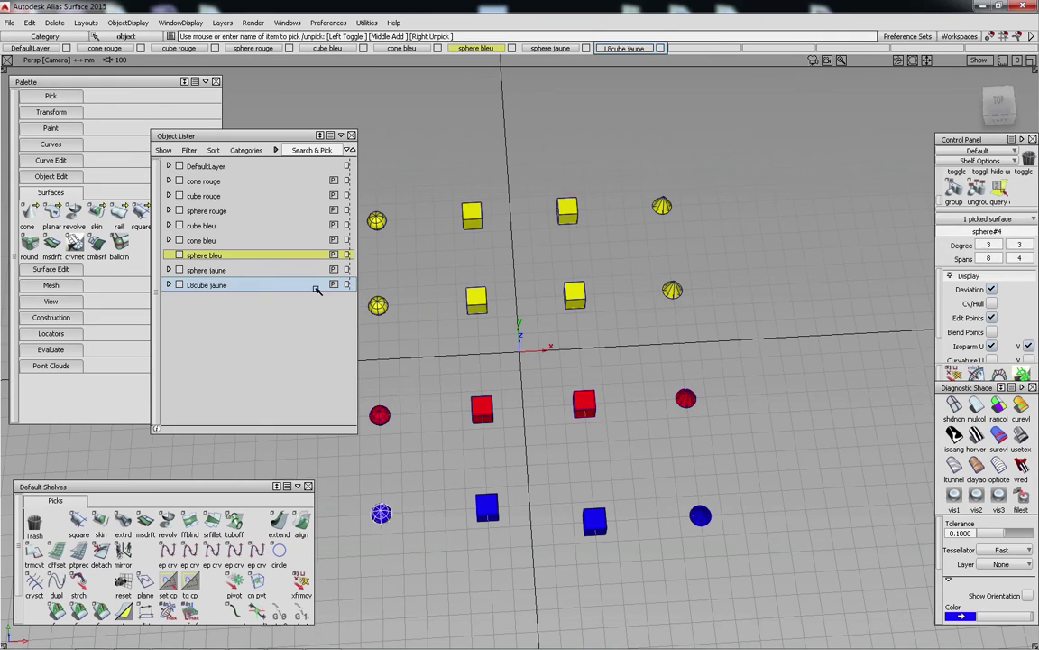
{"action": "key", "text": "Return"}
{"action": "type", "text": "cone jaune"}
Step: Close the Palette and make DefaultLayer the active layer instead of "cone jaune"
{"action": "left_click", "coordinate": [194, 81]}
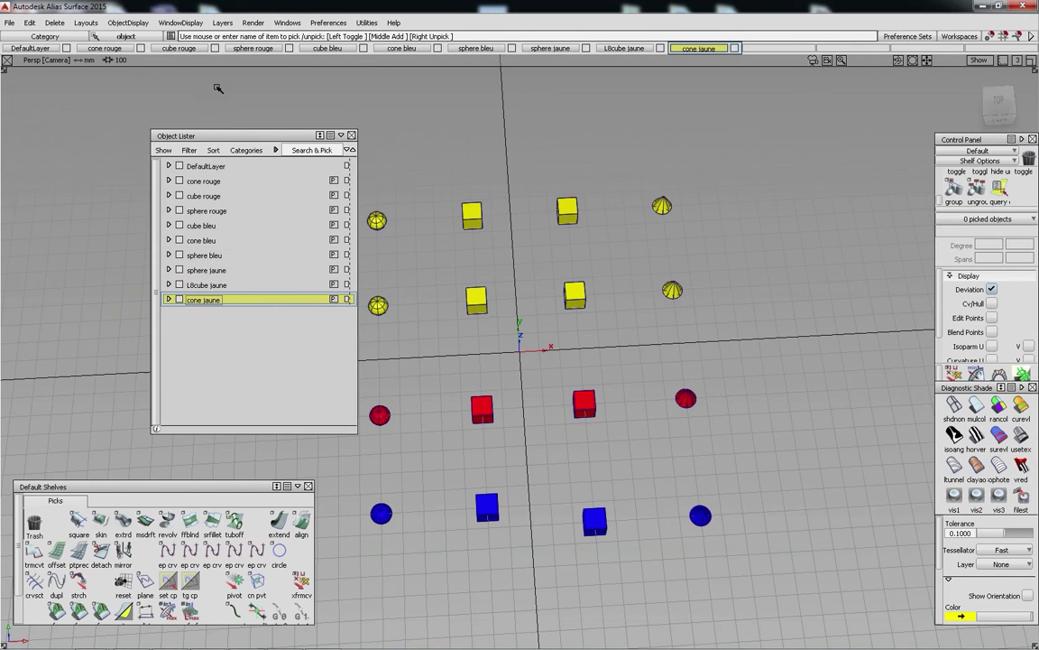
{"action": "left_click_drag", "start_coordinate": [302, 135], "coordinate": [257, 110]}
{"action": "left_click", "coordinate": [155, 274]}
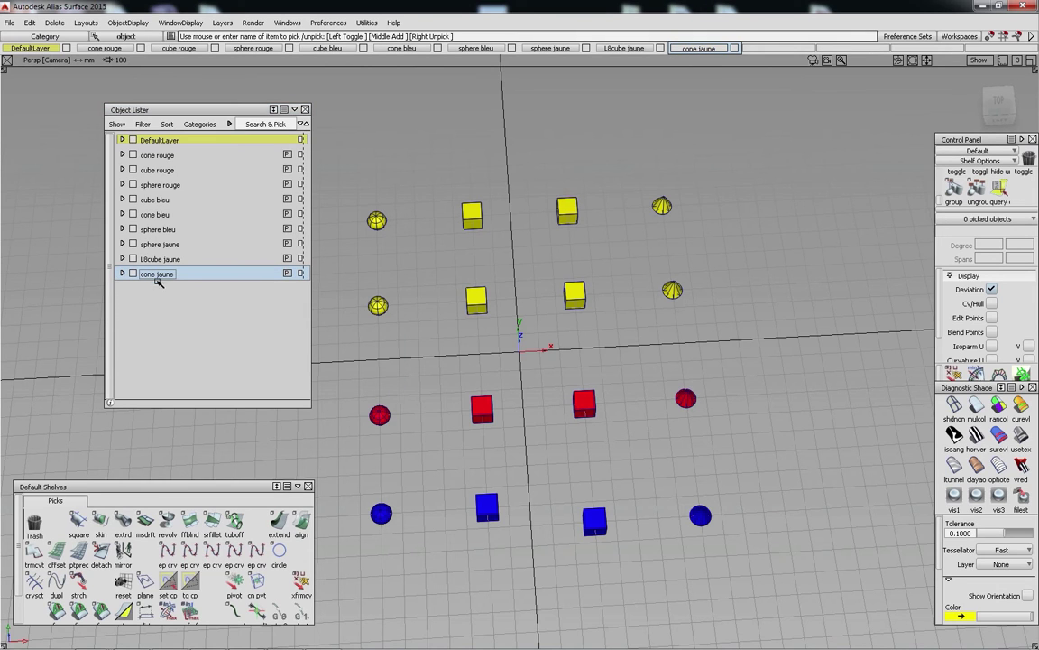
Step: Hide and redisplay the "cone jaune" layer, and switch its symmetry on and off again
{"action": "right_click_drag", "start_coordinate": [160, 281], "coordinate": [164, 318]}
{"action": "right_click", "coordinate": [158, 275]}
{"action": "right_click_drag", "start_coordinate": [158, 275], "coordinate": [161, 318]}
{"action": "right_click_drag", "start_coordinate": [157, 277], "coordinate": [162, 332]}
{"action": "right_click", "coordinate": [162, 282]}
{"action": "right_click_drag", "start_coordinate": [163, 288], "coordinate": [166, 332]}
Step: Set the "cone jaune" layer to Inactive and try to pick its cones in the view
{"action": "right_click_drag", "start_coordinate": [159, 273], "coordinate": [189, 379]}
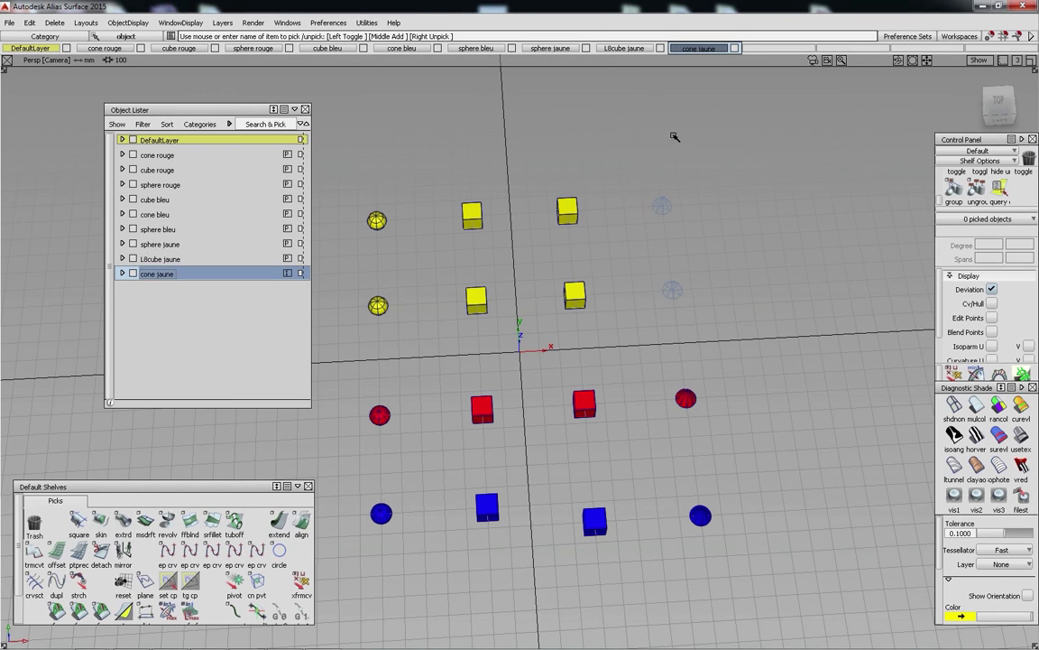
{"action": "left_click_drag", "start_coordinate": [686, 312], "coordinate": [671, 289]}
{"action": "left_click", "coordinate": [134, 274]}
Step: Make "cone jaune" a reference layer and test snapping the neighbouring yellow cube onto its cone, undoing the move
{"action": "right_click_drag", "start_coordinate": [170, 276], "coordinate": [172, 281]}
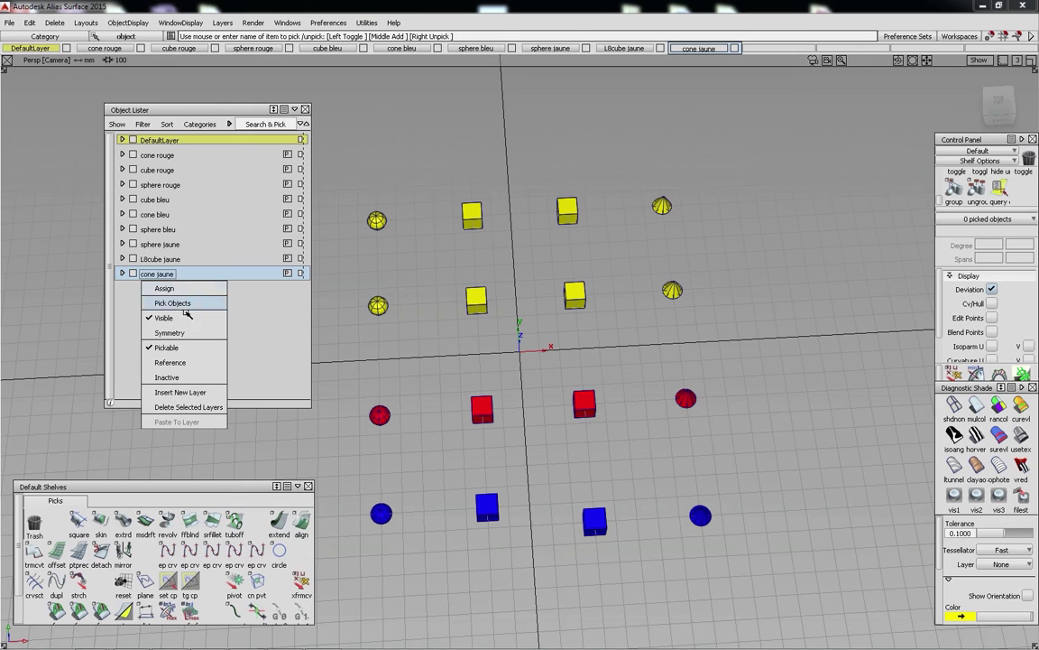
{"action": "left_click", "coordinate": [201, 363]}
{"action": "left_click", "coordinate": [566, 210]}
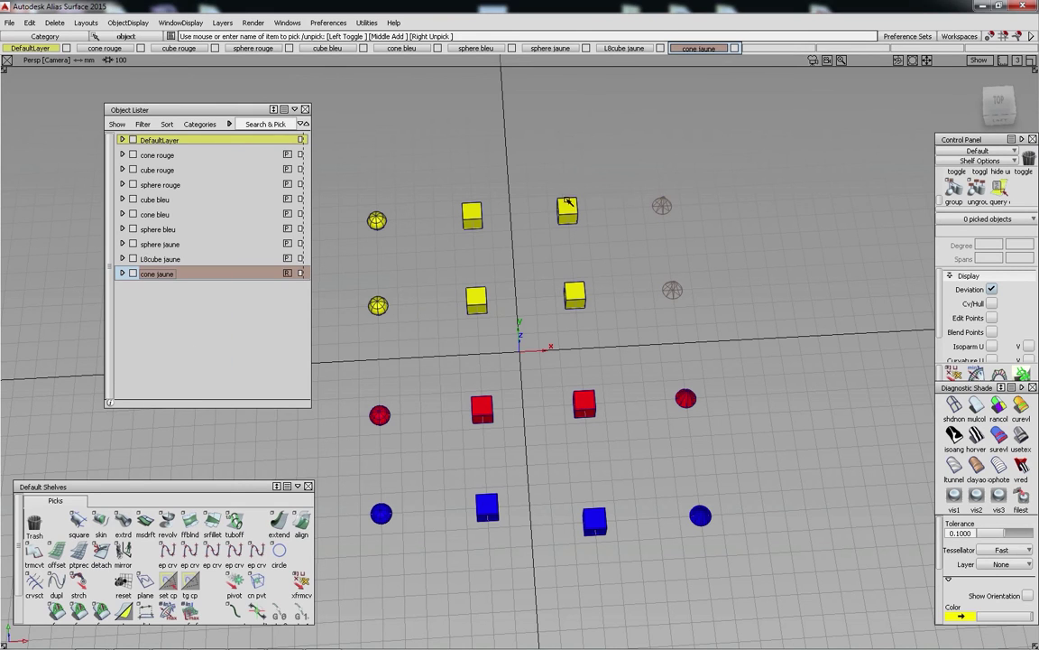
{"action": "left_click_drag", "start_coordinate": [661, 208], "coordinate": [668, 195]}
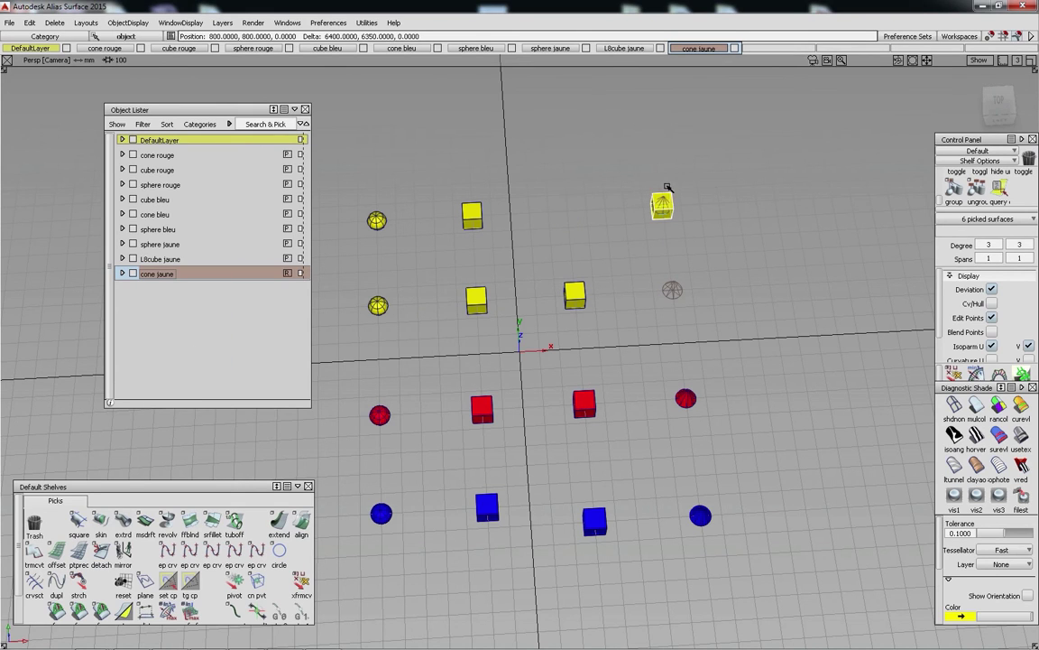
{"action": "key", "text": "ctrl+z"}
{"action": "key", "text": "ctrl+z"}
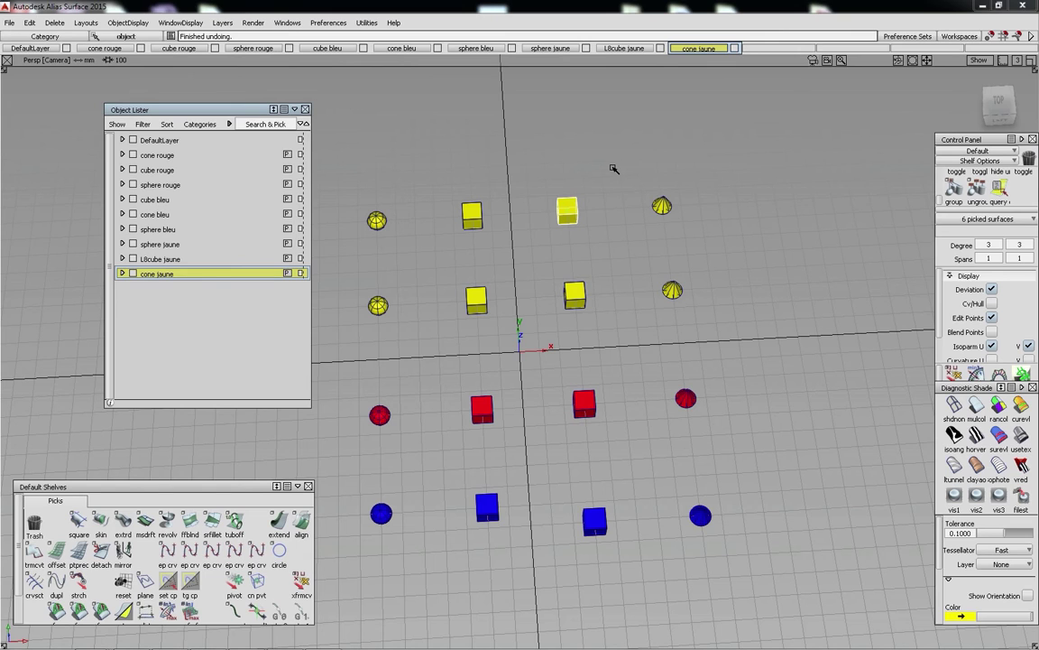
Step: Hide the layers from "cube rouge" through "sphere bleu" together and make them visible again
{"action": "left_click", "coordinate": [164, 169]}
{"action": "left_click", "coordinate": [158, 200], "text": "shift"}
{"action": "left_click", "coordinate": [151, 215], "text": "shift"}
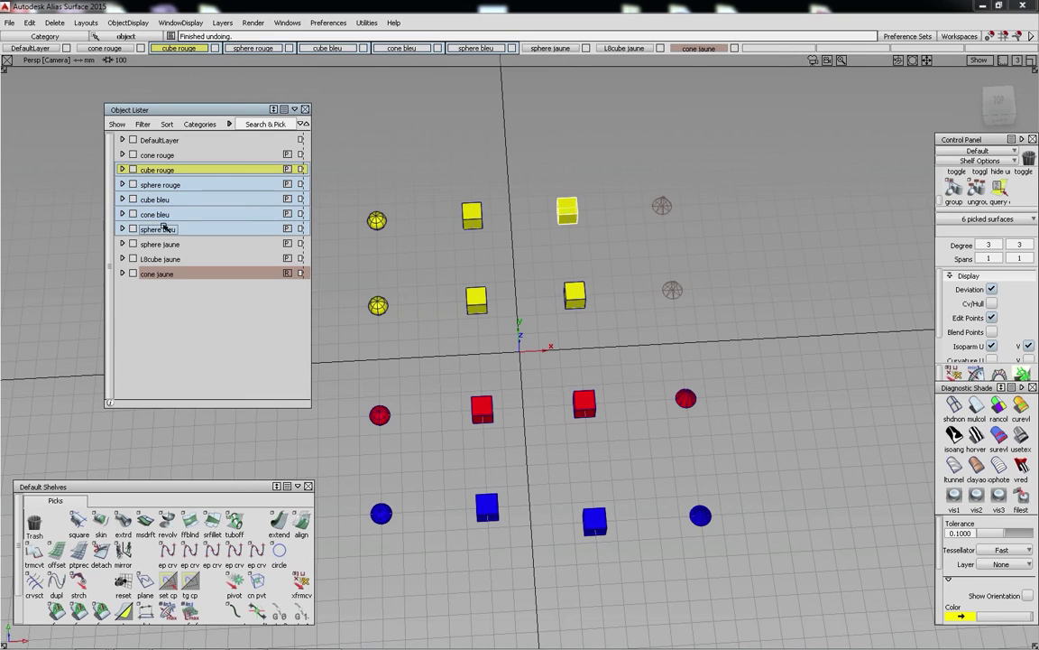
{"action": "right_click", "coordinate": [145, 219]}
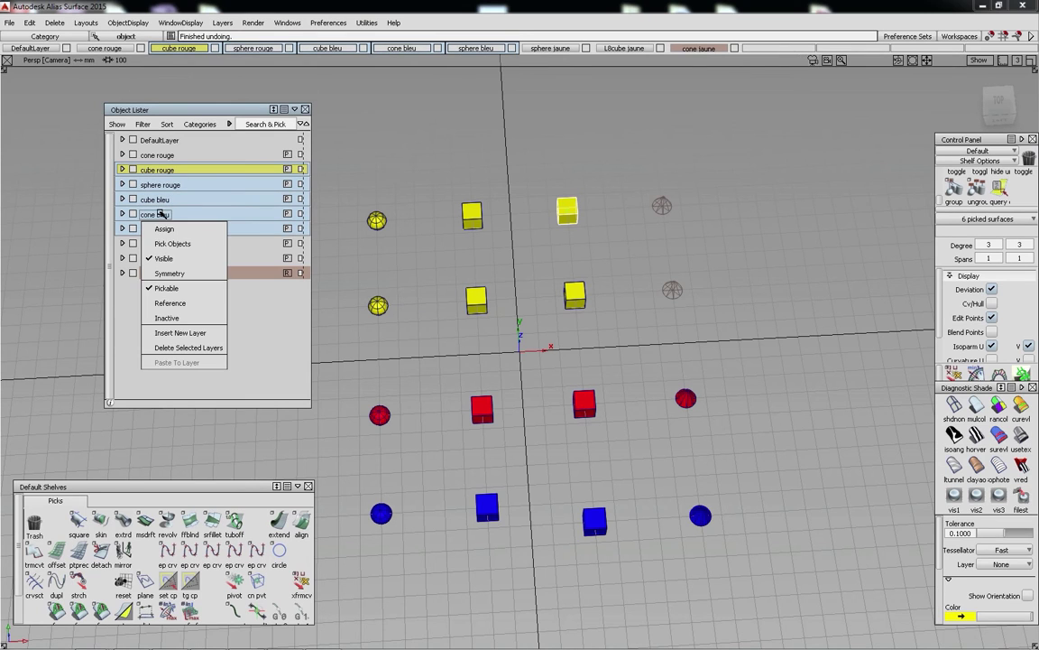
{"action": "left_click", "coordinate": [165, 258]}
{"action": "right_click", "coordinate": [147, 201]}
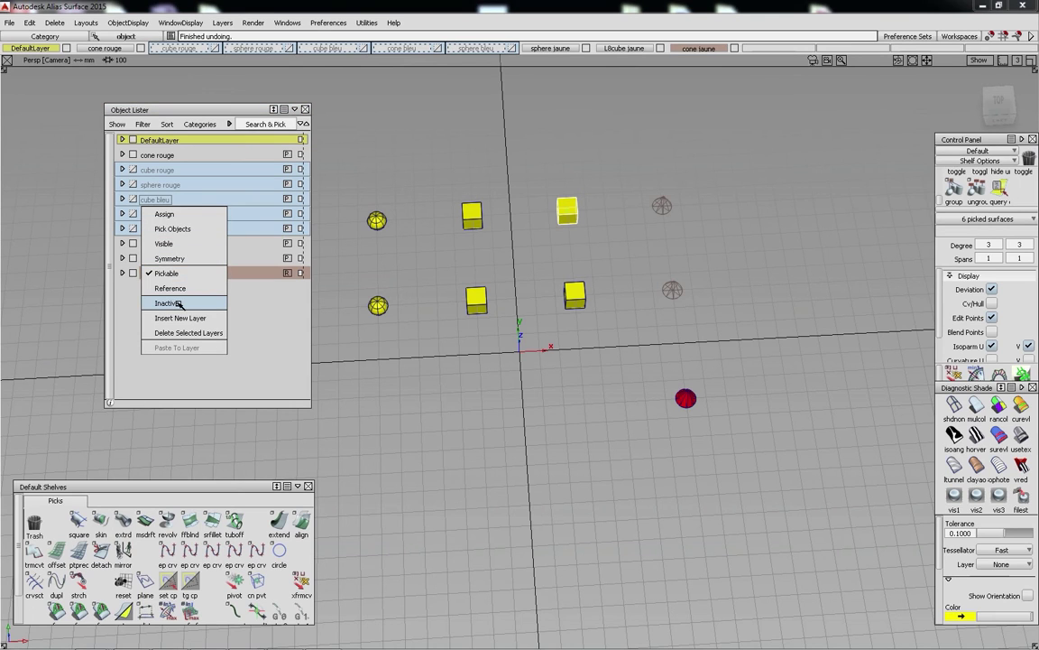
{"action": "left_click", "coordinate": [164, 244]}
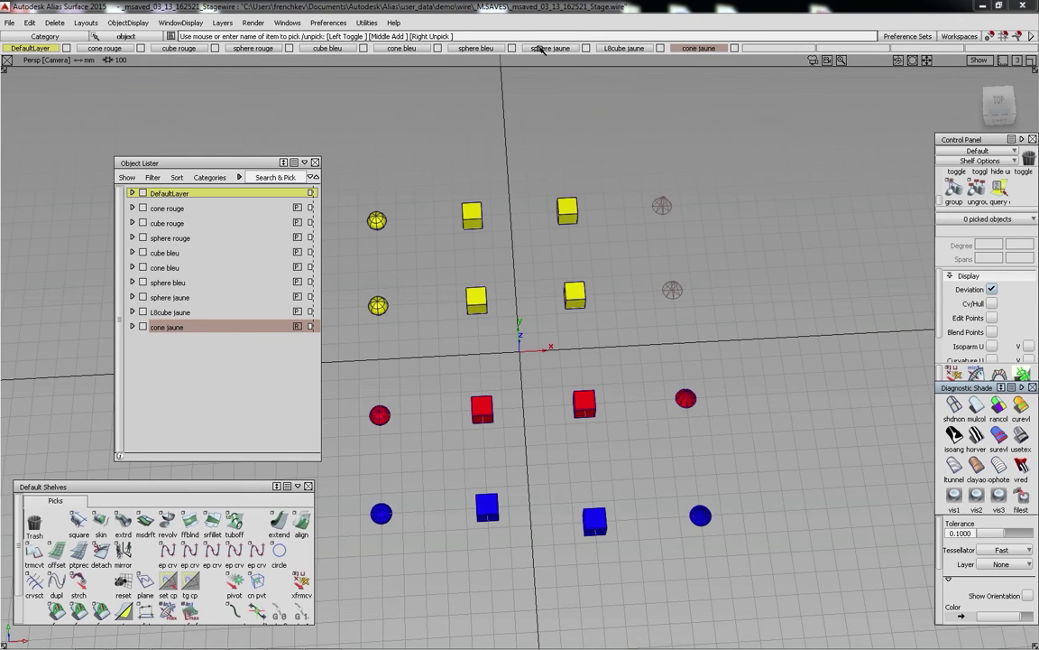
Step: Hide the layer bar and show it again
{"action": "right_click", "coordinate": [539, 50]}
{"action": "right_click", "coordinate": [471, 48]}
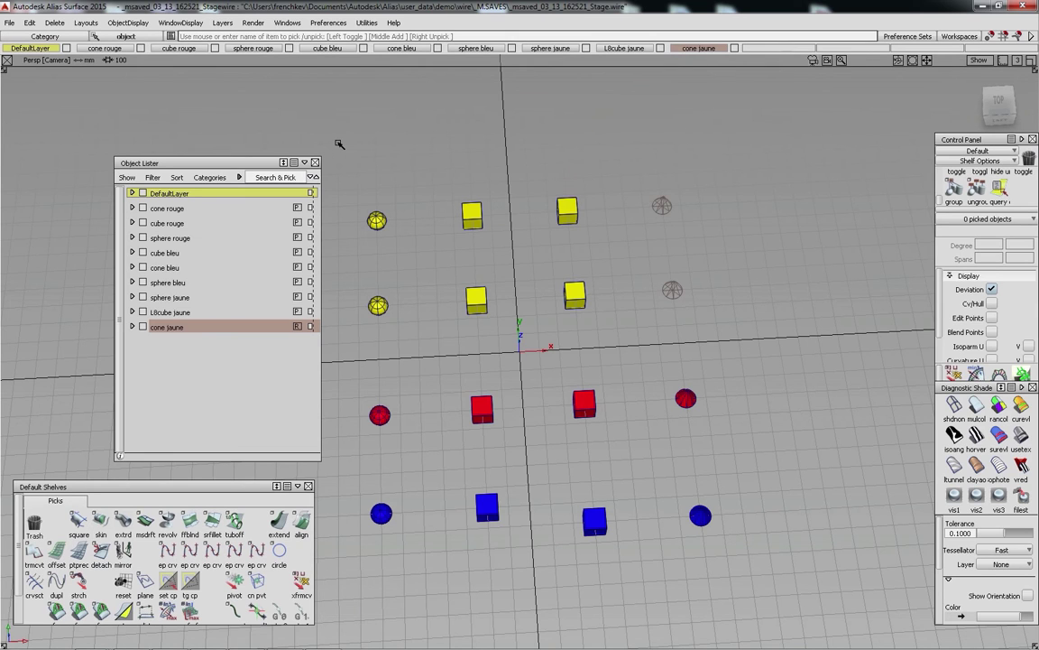
{"action": "left_click", "coordinate": [226, 23]}
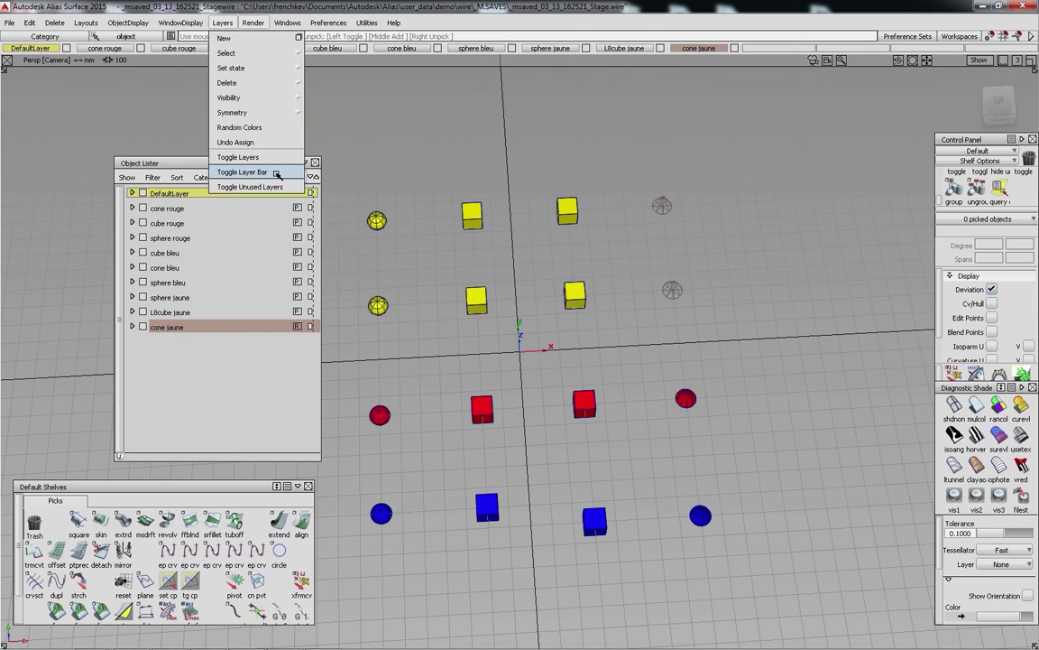
{"action": "left_click", "coordinate": [276, 172]}
{"action": "left_click", "coordinate": [222, 22]}
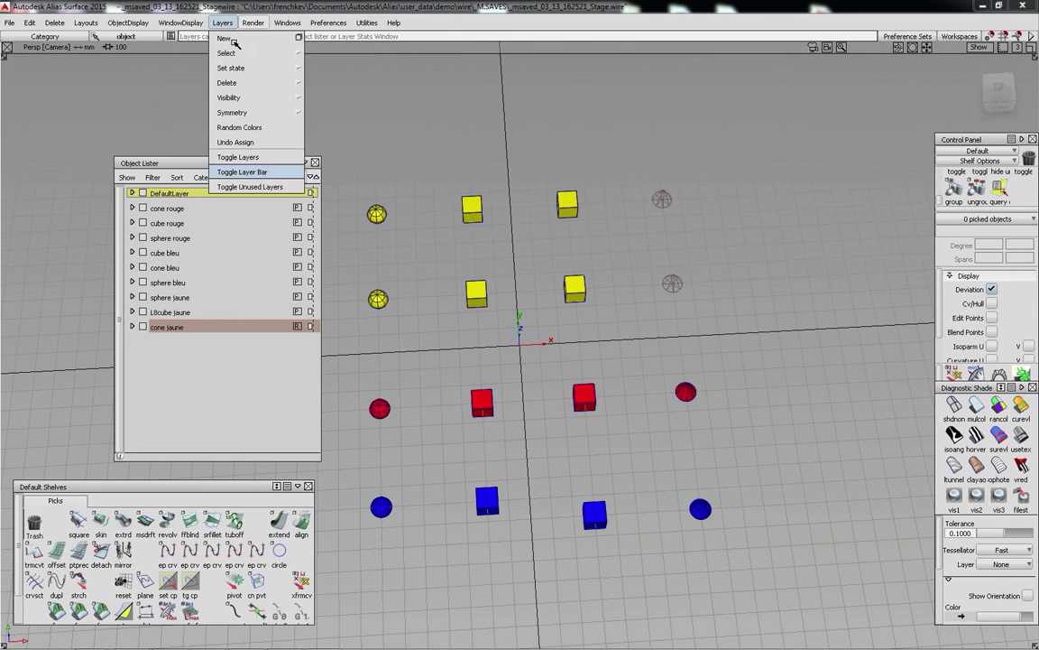
{"action": "left_click", "coordinate": [257, 172]}
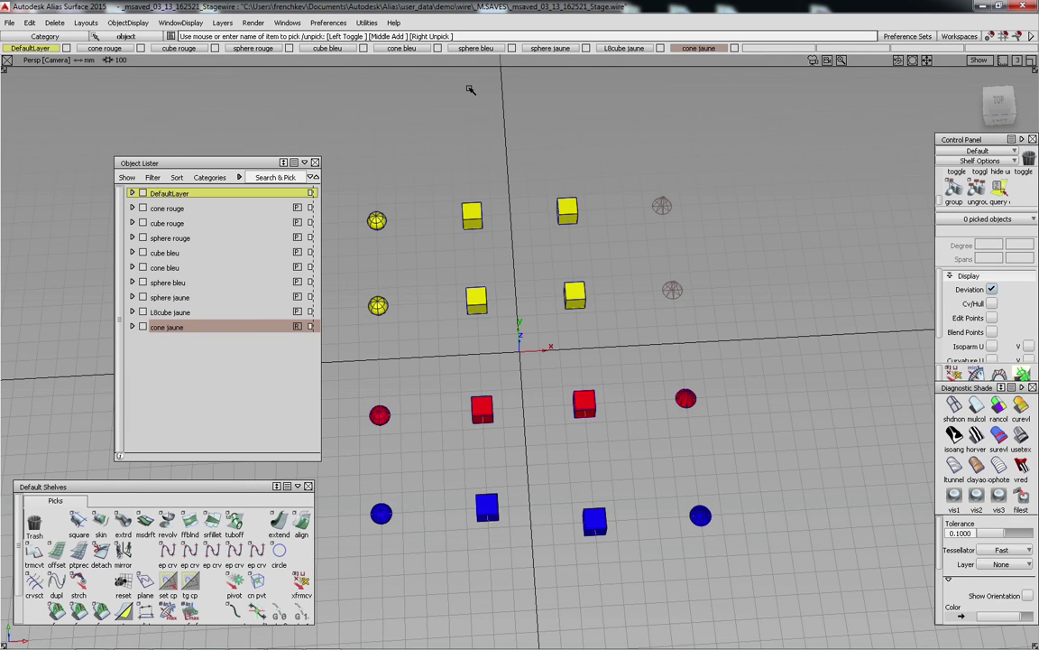
Step: Turn off the shading of the objects and create a layer category named "rouge"
{"action": "key", "text": "F5"}
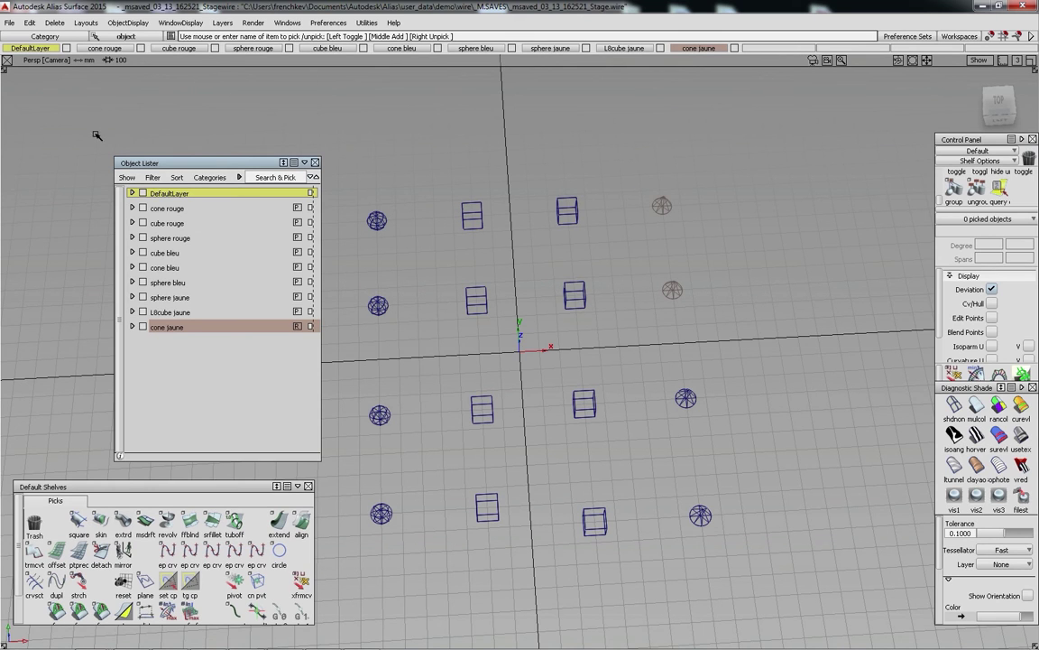
{"action": "left_click", "coordinate": [202, 177]}
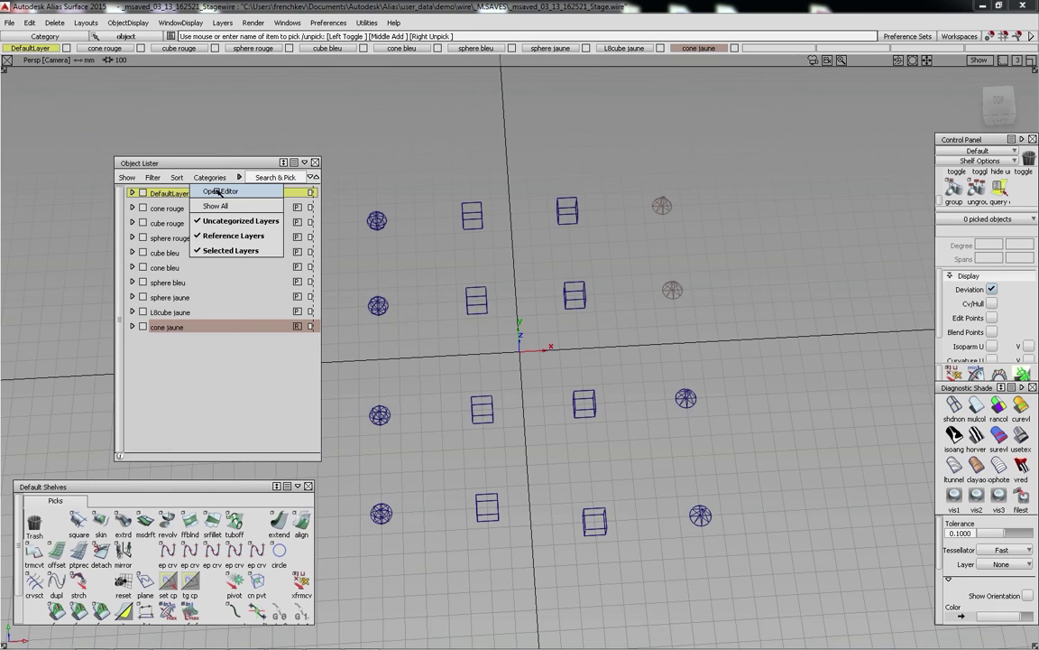
{"action": "left_click", "coordinate": [218, 192]}
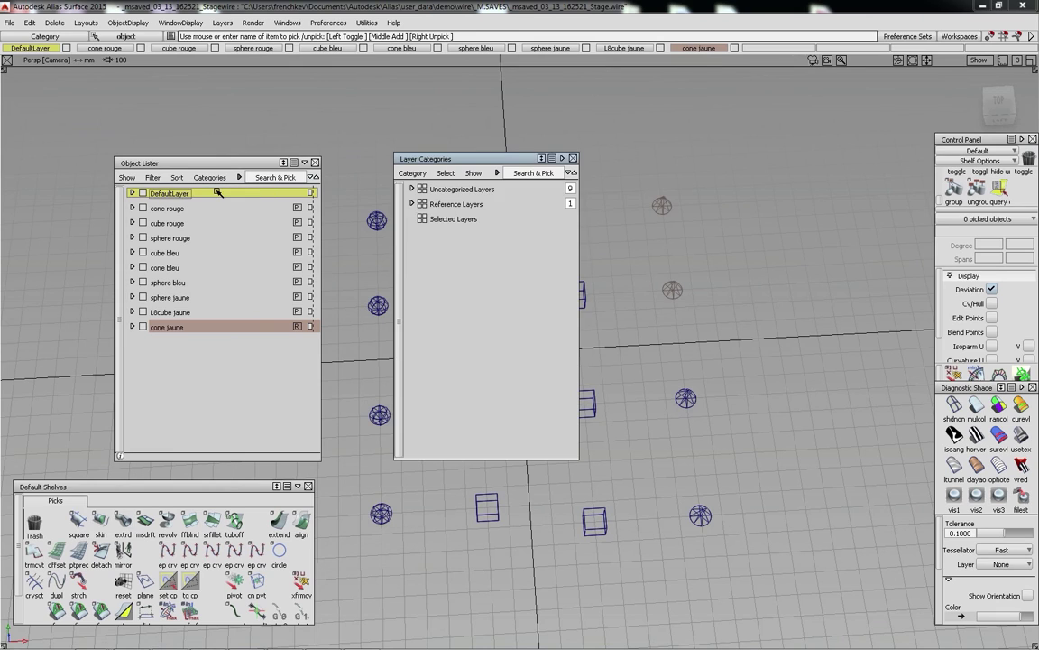
{"action": "left_click", "coordinate": [410, 173]}
{"action": "left_click", "coordinate": [408, 187]}
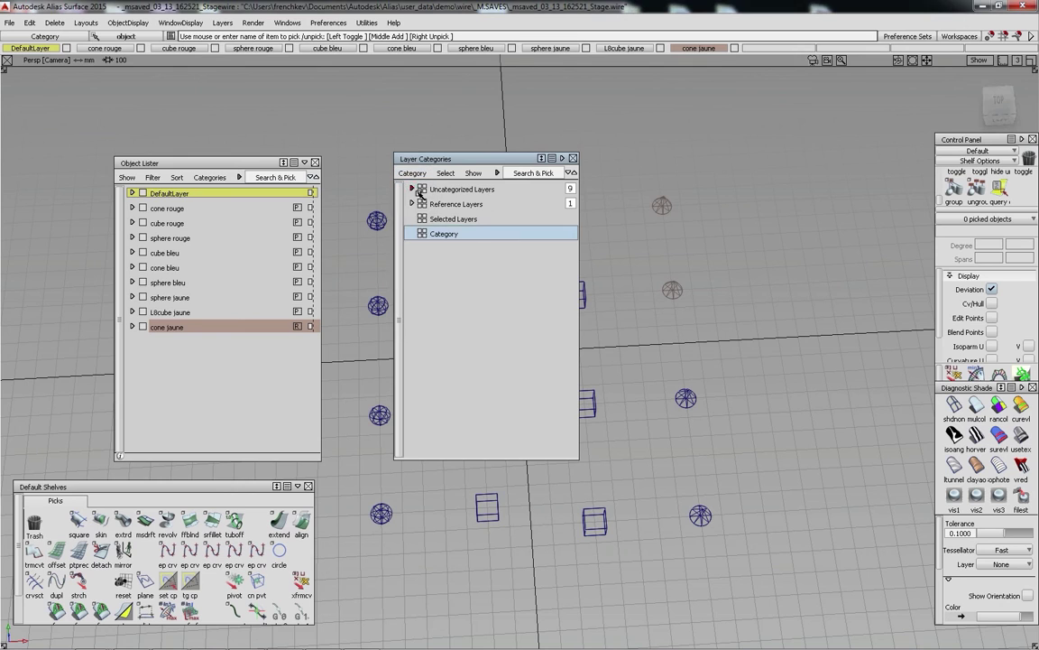
{"action": "double_click", "coordinate": [454, 234]}
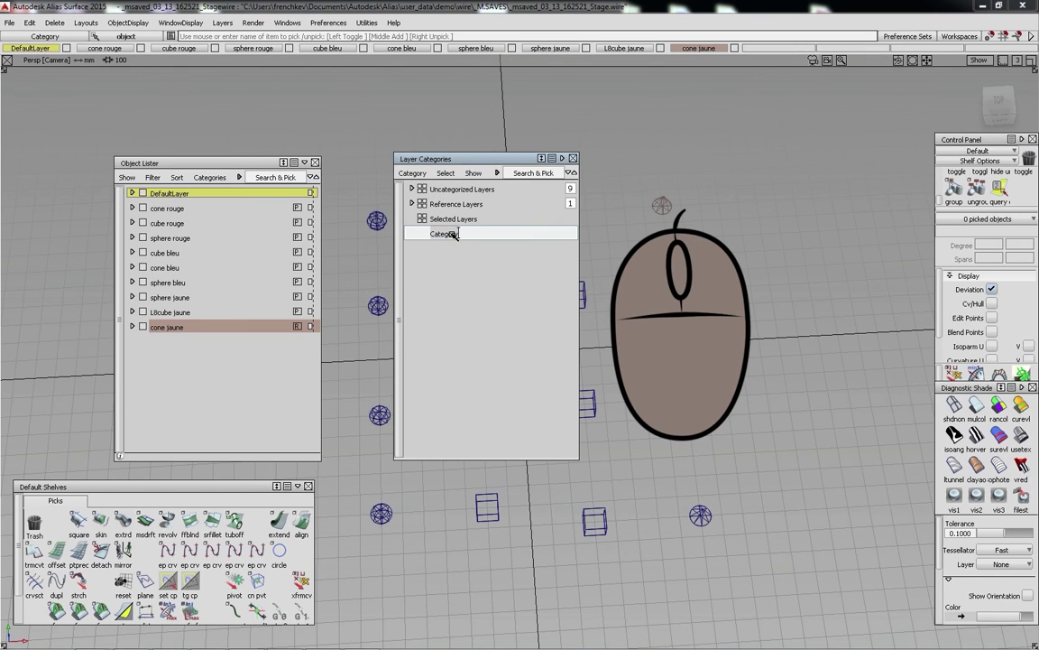
{"action": "type", "text": "rouge"}
{"action": "key", "text": "Return"}
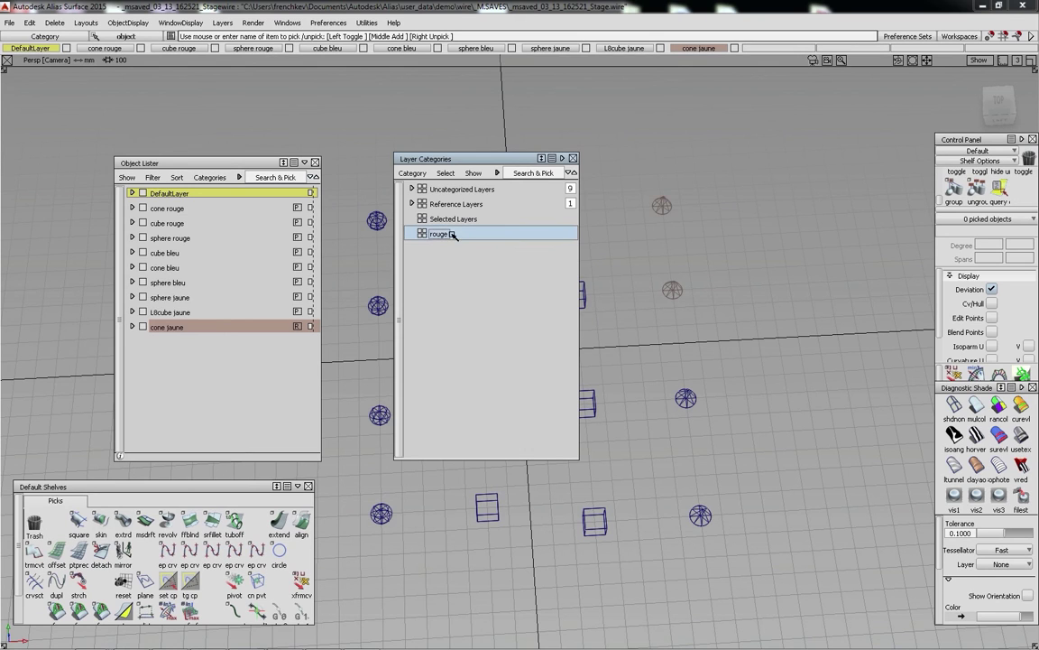
Step: Move the layers "cone rouge", "cube rouge" and "sphere rouge" from Uncategorized Layers into the "rouge" category
{"action": "left_click", "coordinate": [412, 189]}
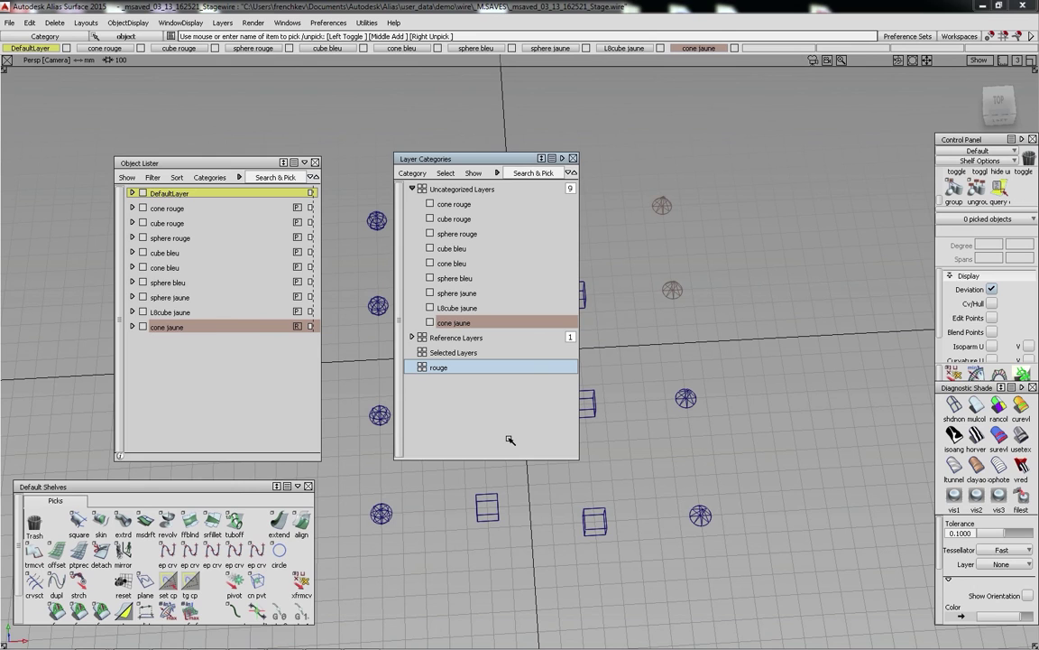
{"action": "left_click_drag", "start_coordinate": [456, 233], "coordinate": [440, 350]}
{"action": "left_click_drag", "start_coordinate": [454, 204], "coordinate": [440, 337]}
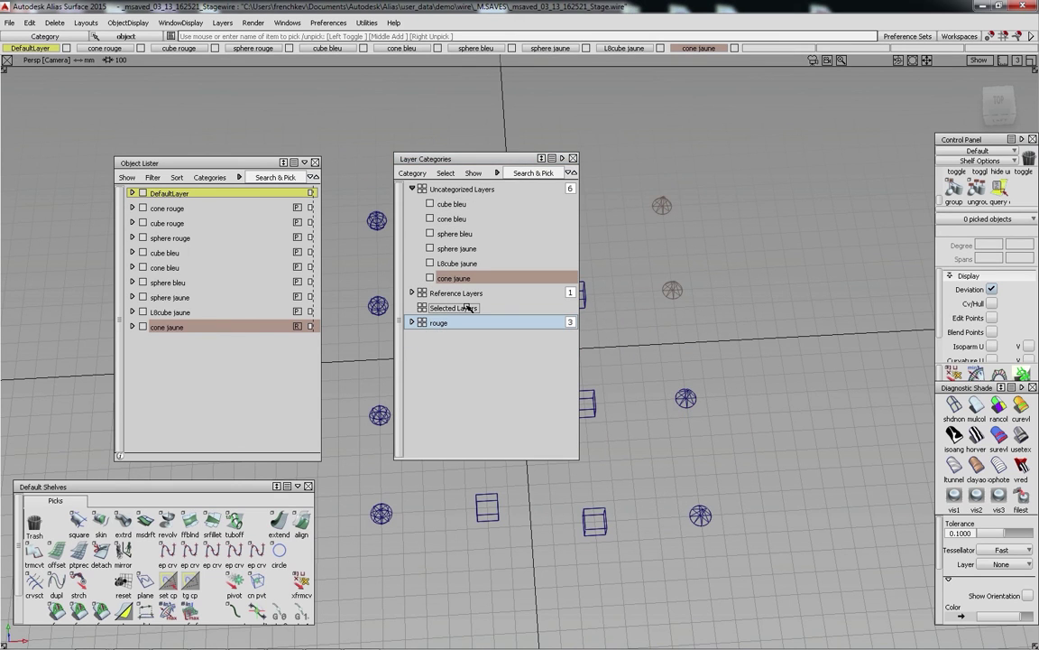
Step: Create a layer category named "bleu" and move the layers "cube bleu", "cone bleu" and "sphere bleu" into it
{"action": "right_click", "coordinate": [459, 325]}
{"action": "left_click", "coordinate": [465, 336]}
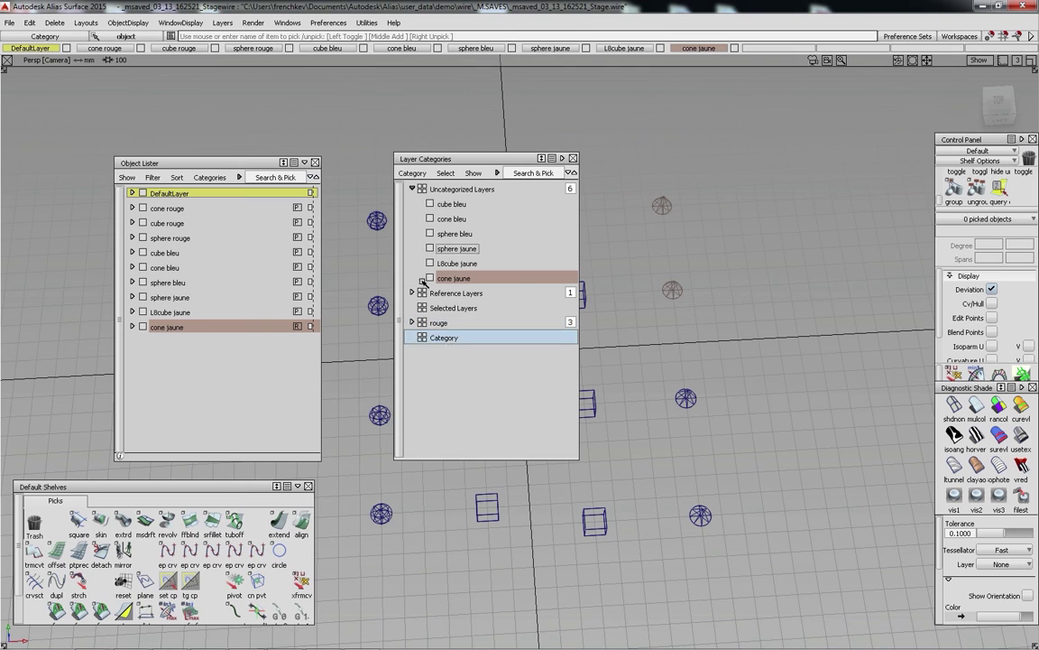
{"action": "type", "text": "bleu"}
{"action": "key", "text": "Return"}
{"action": "left_click_drag", "start_coordinate": [451, 204], "coordinate": [436, 307]}
Step: Create a layer category named "jaune" and move the layers "sphere jaune", "L8cube jaune" and "cone jaune" into it
{"action": "left_click", "coordinate": [444, 308]}
{"action": "type", "text": "jaune"}
{"action": "key", "text": "Return"}
{"action": "left_click_drag", "start_coordinate": [451, 204], "coordinate": [439, 308]}
{"action": "left_click_drag", "start_coordinate": [451, 204], "coordinate": [438, 278]}
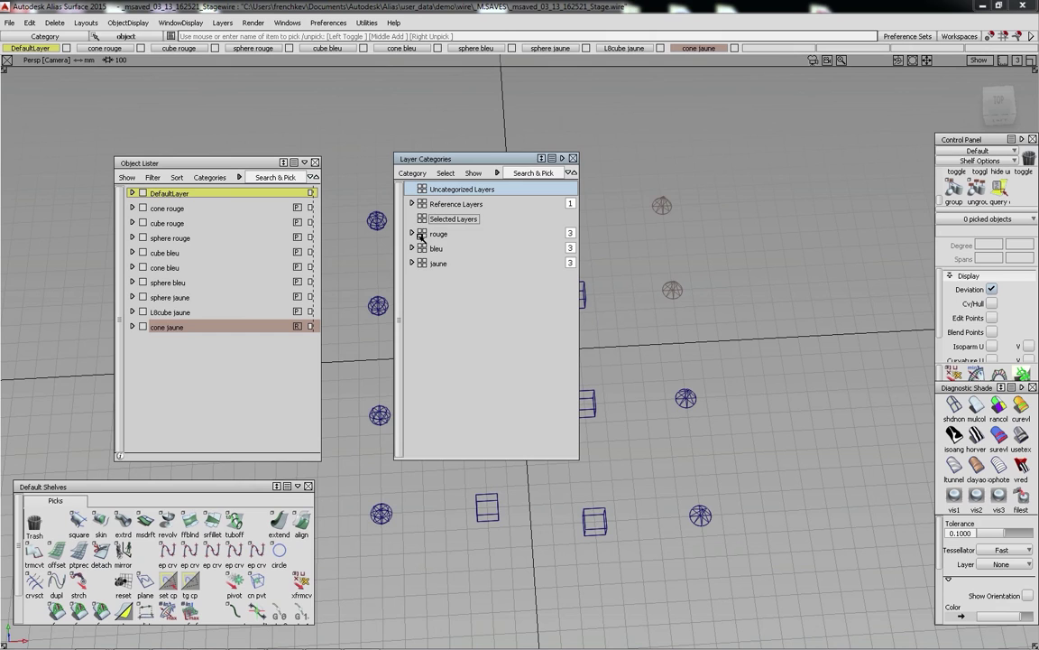
Step: Test the visibility toggles of the "rouge" and "bleu" categories, and close the Layer Categories and Object Lister windows
{"action": "left_click", "coordinate": [422, 234]}
{"action": "left_click", "coordinate": [422, 248]}
{"action": "left_click", "coordinate": [422, 248]}
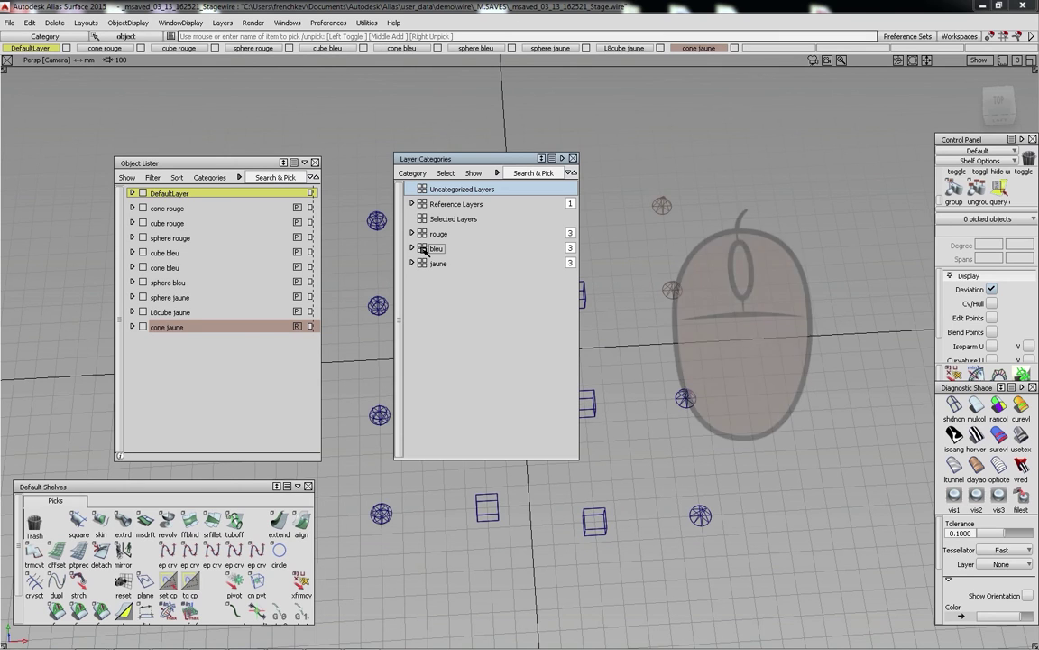
{"action": "left_click", "coordinate": [572, 159]}
{"action": "left_click", "coordinate": [315, 162]}
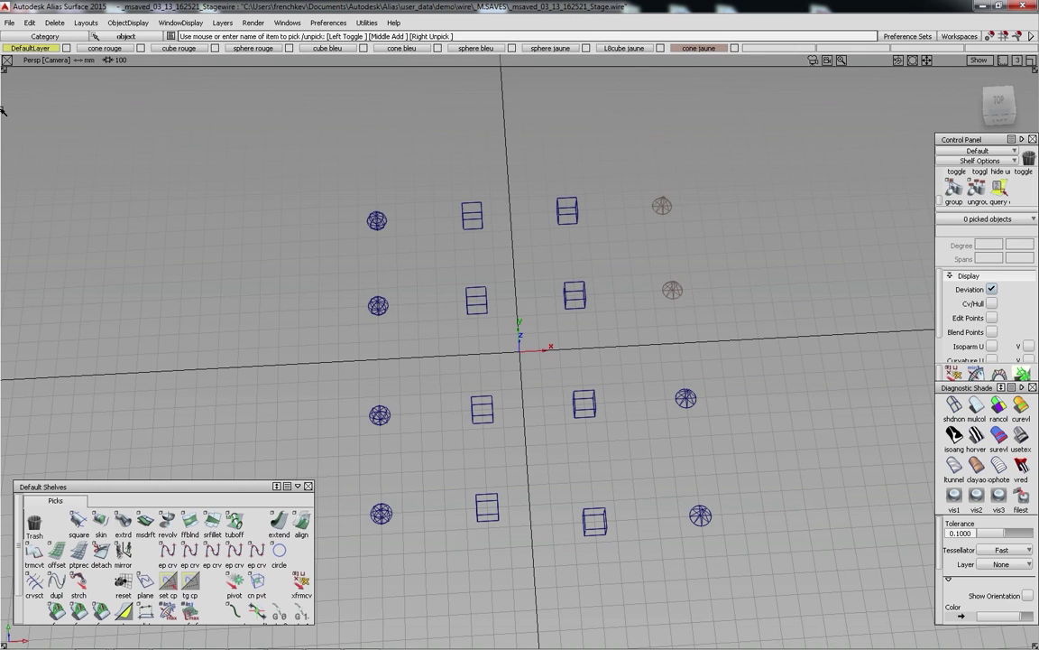
Step: Open "listerine 2.wire" as a new stage alongside the primitives and view the bottle from an angled perspective
{"action": "left_click", "coordinate": [9, 22]}
{"action": "mouse_move", "coordinate": [27, 68]}
{"action": "left_click", "coordinate": [287, 187]}
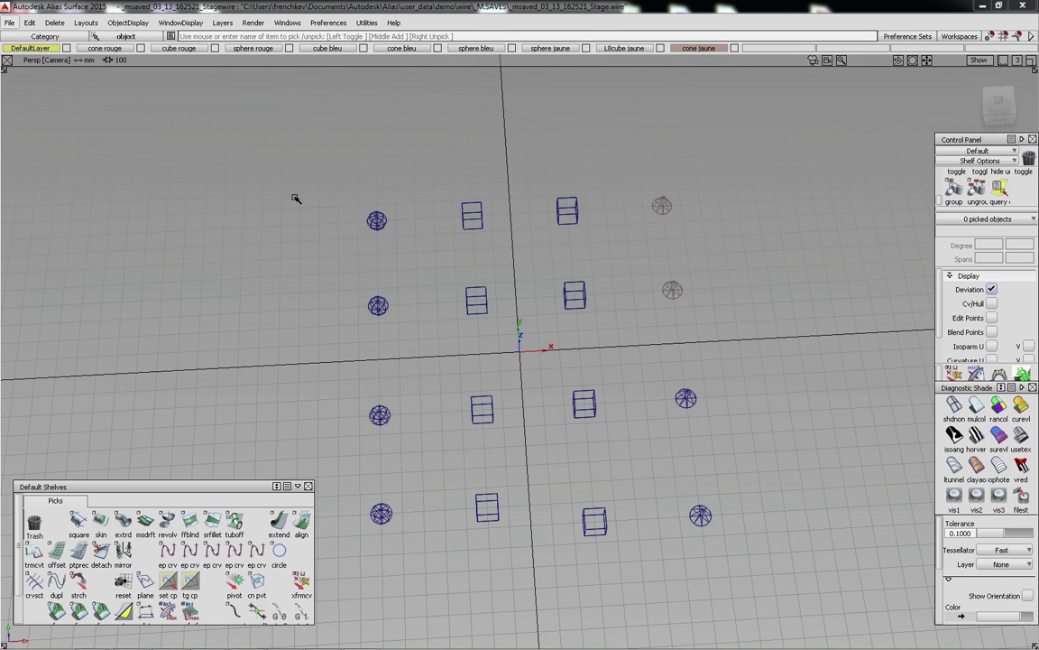
{"action": "left_click", "coordinate": [520, 367]}
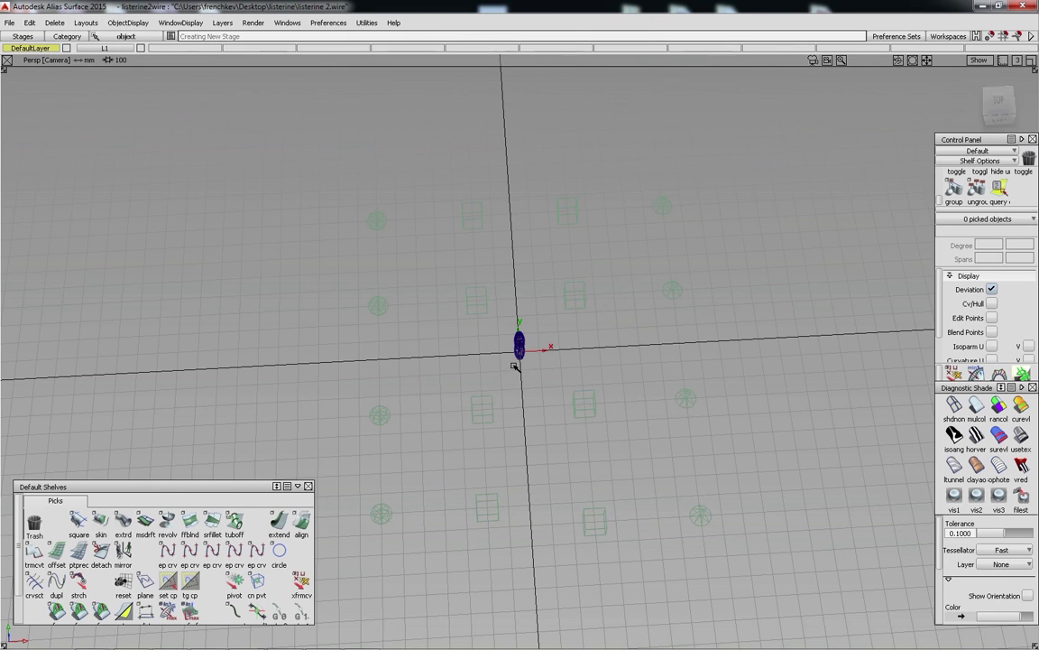
{"action": "left_click_drag", "start_coordinate": [520, 368], "coordinate": [638, 313], "text": "alt+shift"}
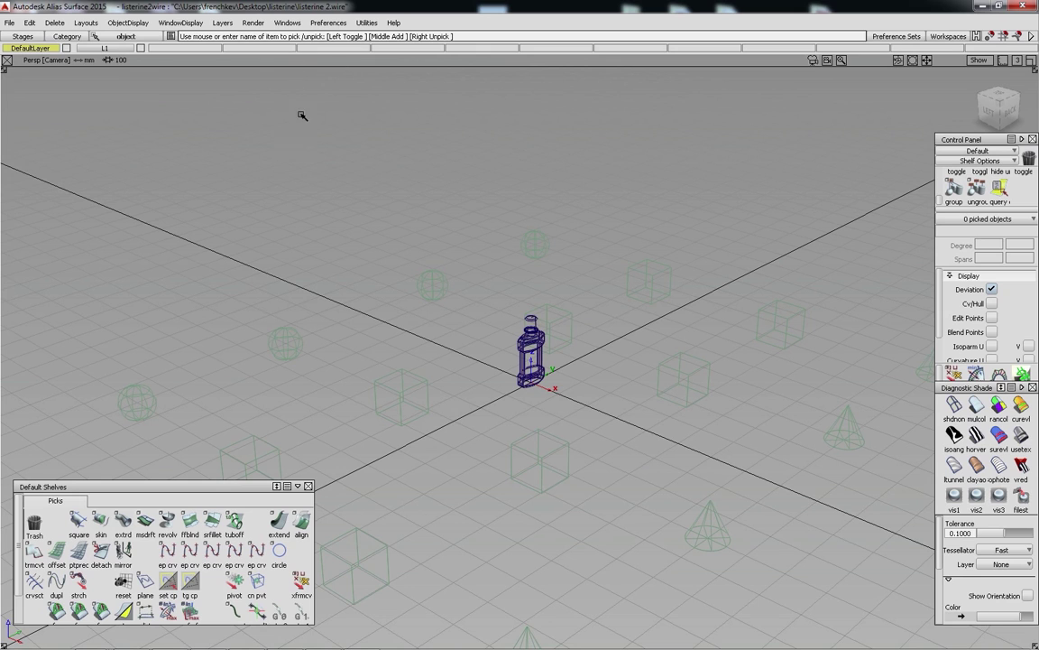
Step: In the Stage Editor, switch the working level to the primitives stage and back to "listerine 2.wire", and toggle the primitives stage's visibility
{"action": "left_click", "coordinate": [28, 37]}
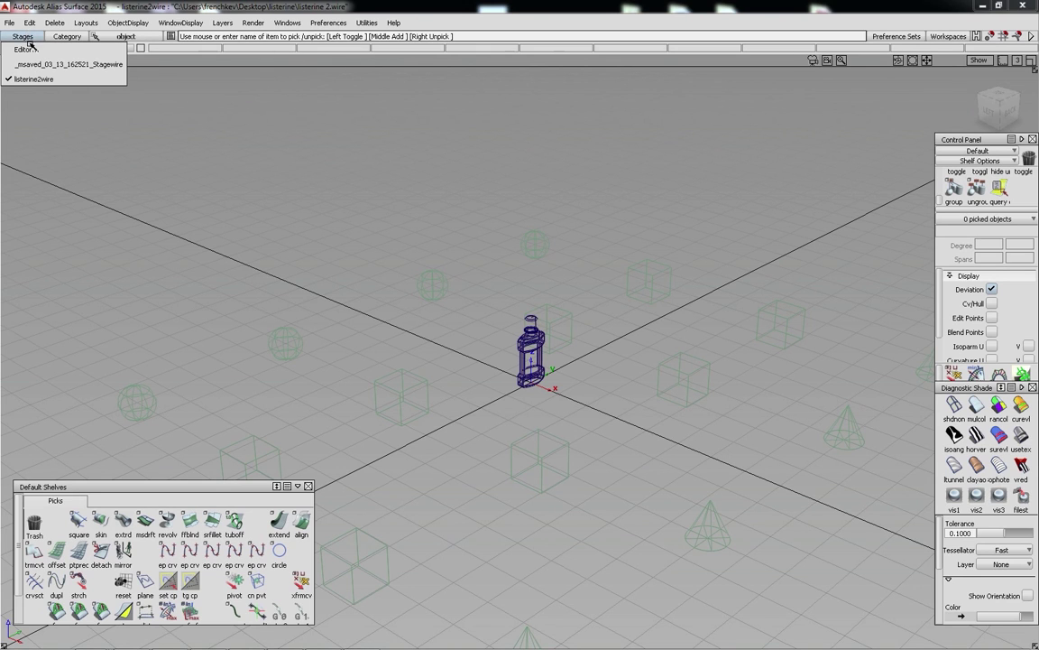
{"action": "left_click", "coordinate": [30, 45]}
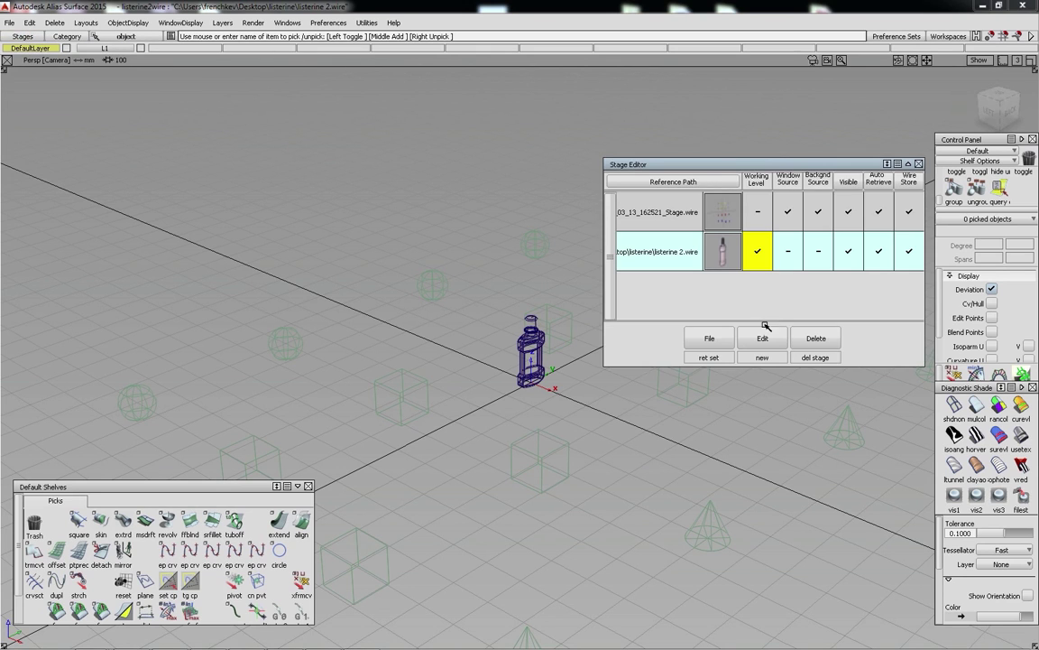
{"action": "left_click", "coordinate": [760, 213]}
{"action": "left_click", "coordinate": [760, 252]}
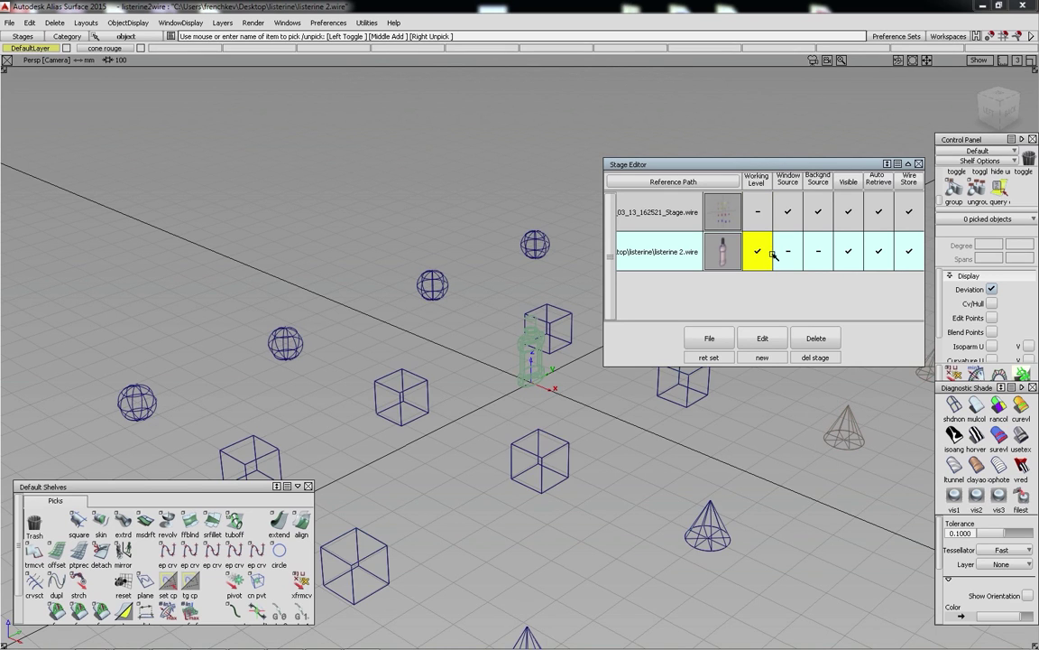
{"action": "left_click", "coordinate": [848, 212]}
{"action": "left_click", "coordinate": [849, 213]}
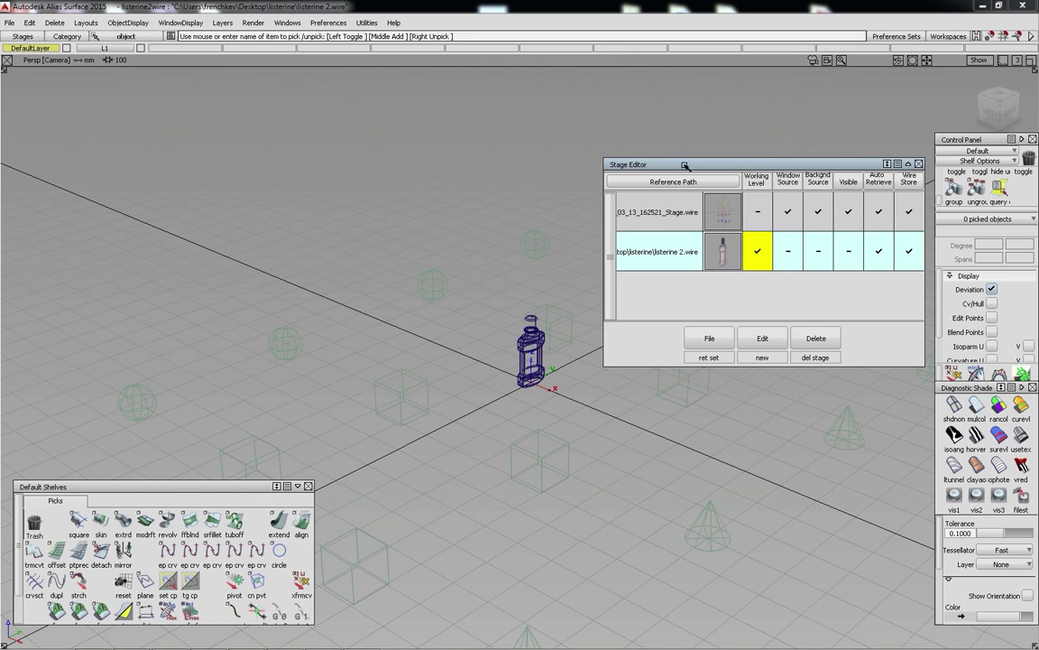